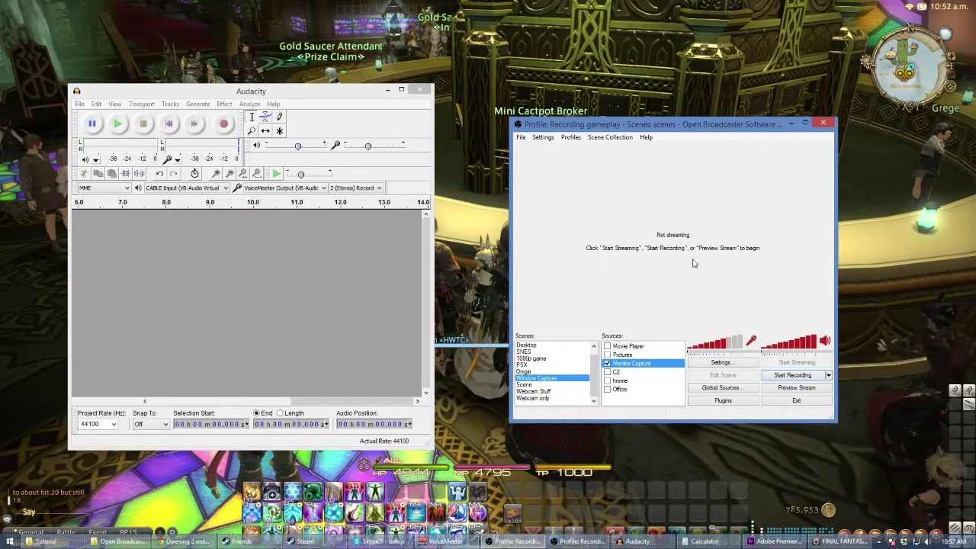
Bring the Final Fantasy XIV game window back in front of Audacity and OBS.
{"action": "left_click", "coordinate": [505, 97]}
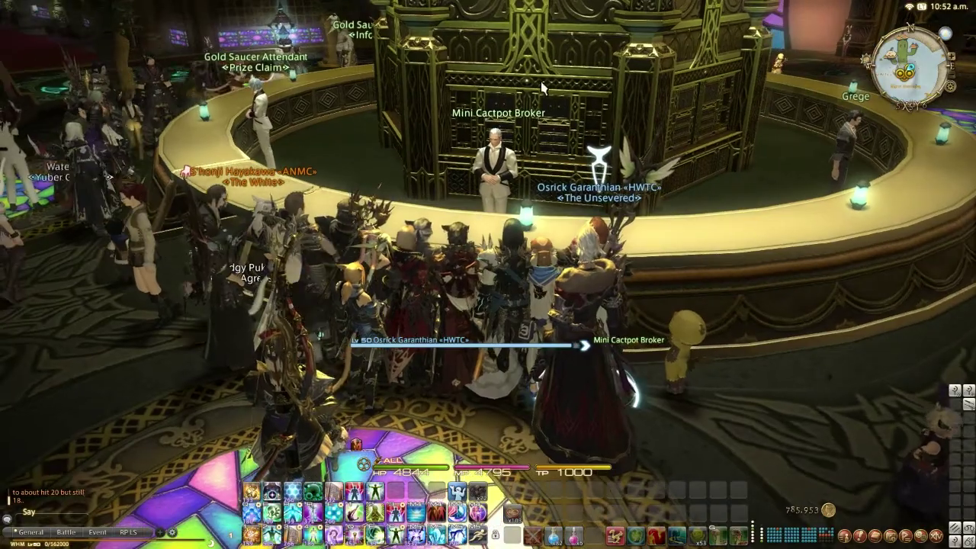
{"action": "left_click_drag", "start_coordinate": [542, 87], "coordinate": [554, 78]}
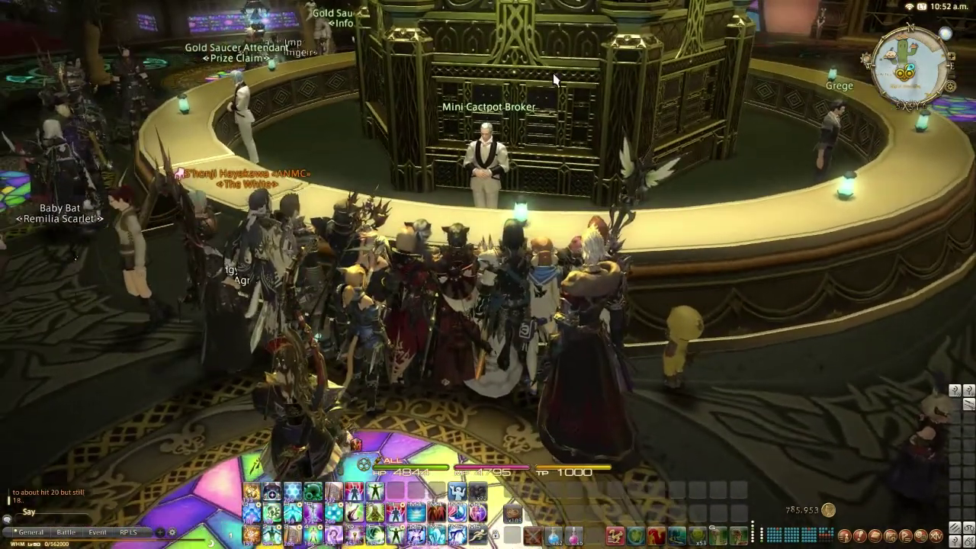
{"action": "key", "text": "alt+Tab"}
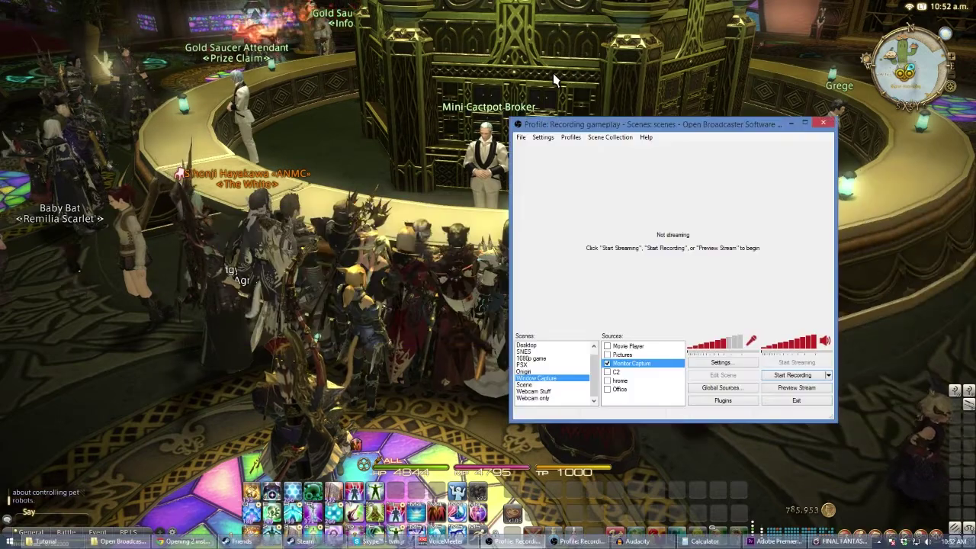
{"action": "left_click", "coordinate": [620, 541]}
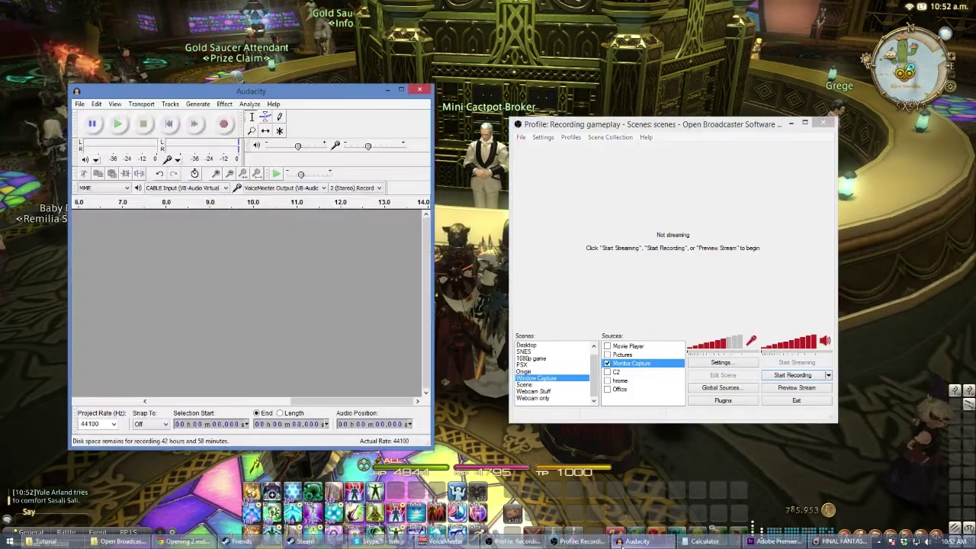
{"action": "left_click_drag", "start_coordinate": [327, 91], "coordinate": [330, 64]}
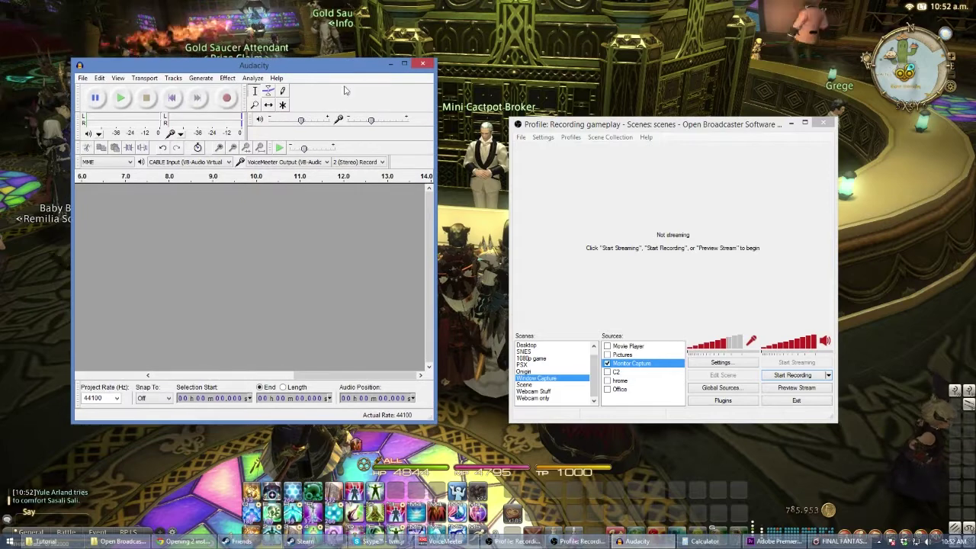
{"action": "left_click", "coordinate": [228, 99]}
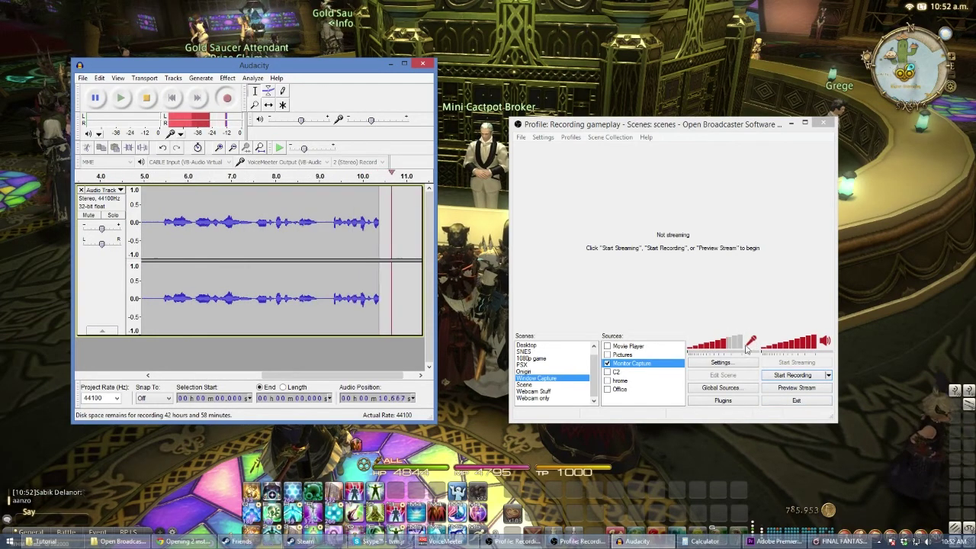
{"action": "left_click", "coordinate": [797, 389]}
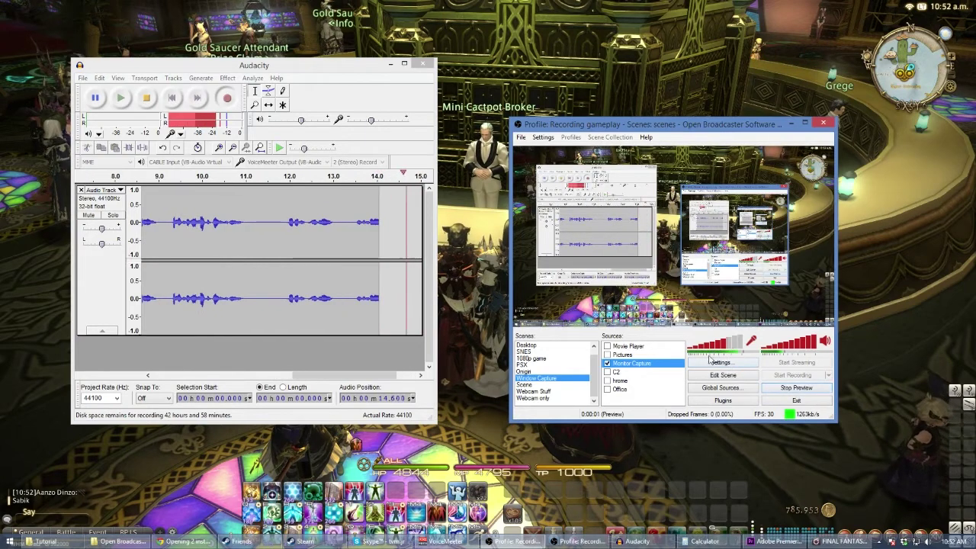
{"action": "left_click", "coordinate": [796, 388]}
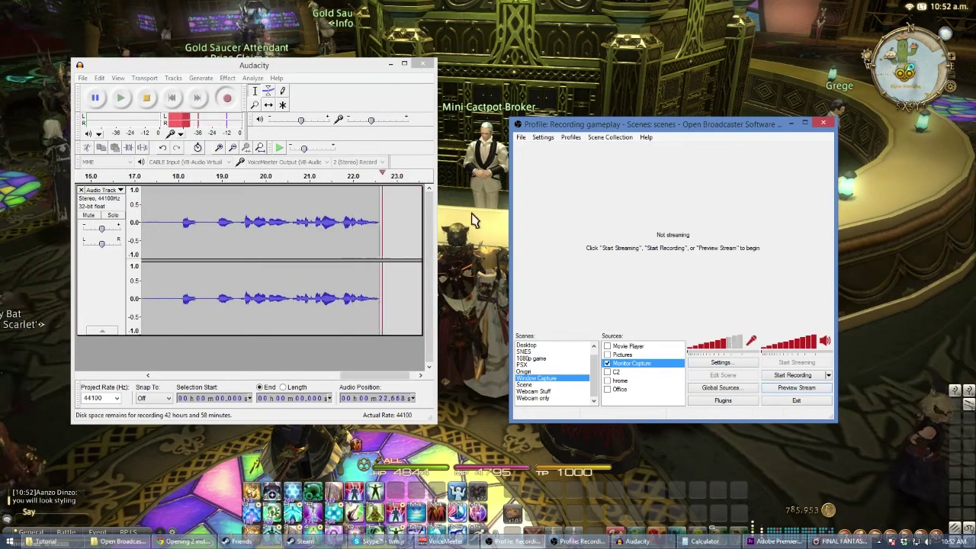
{"action": "left_click", "coordinate": [106, 196]}
{"action": "key", "text": "space"}
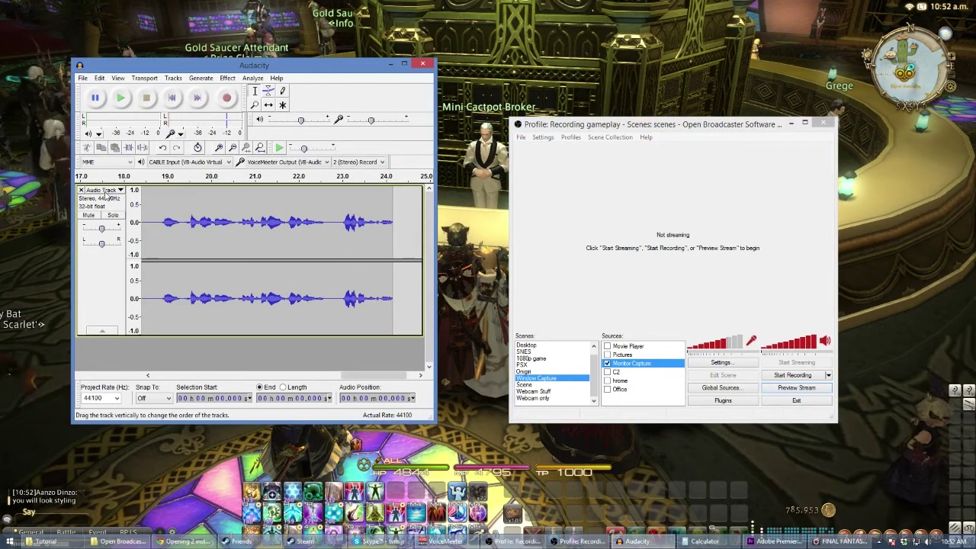
{"action": "left_click", "coordinate": [81, 189]}
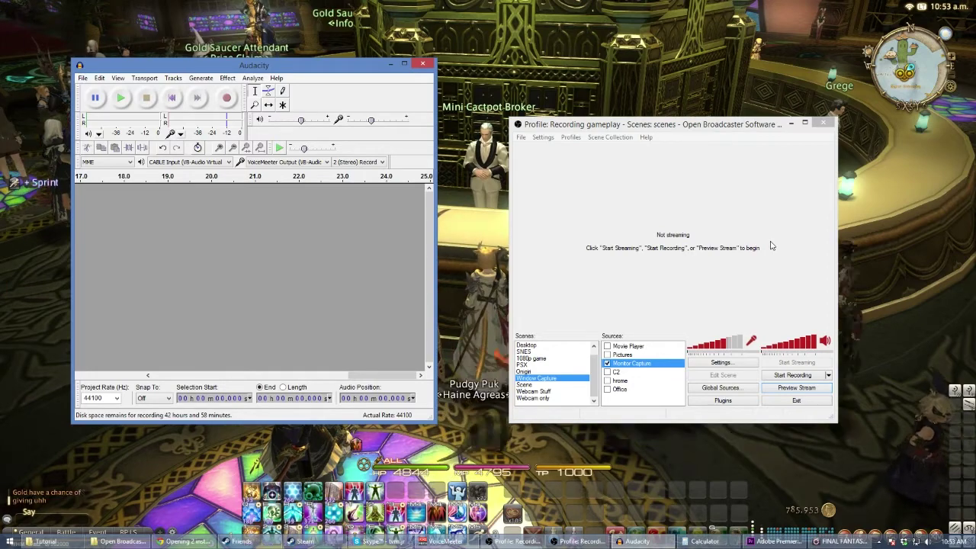
Start the Audacity voice and OBS gameplay recordings with the OBS mic muted, then approach the Mini Cactpot Broker.
{"action": "left_click", "coordinate": [227, 100]}
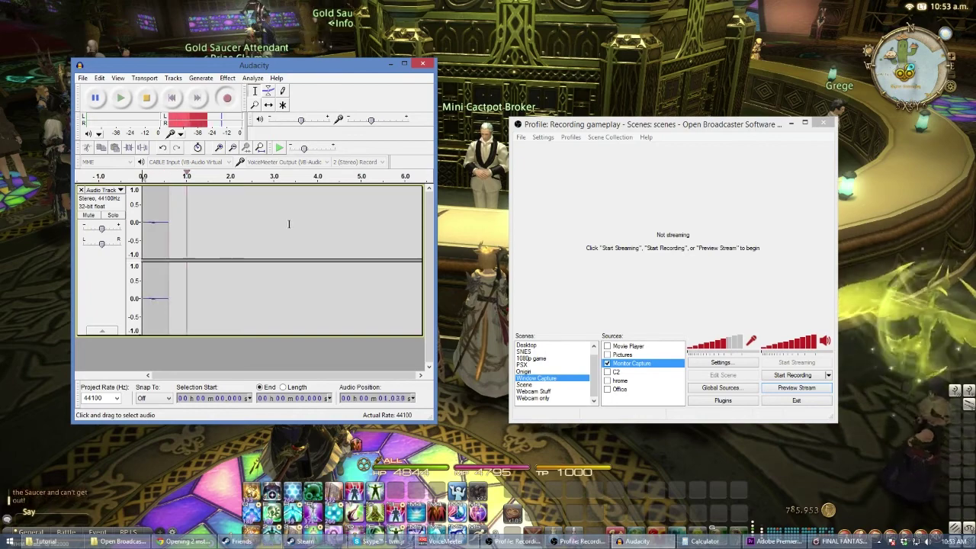
{"action": "left_click", "coordinate": [786, 377]}
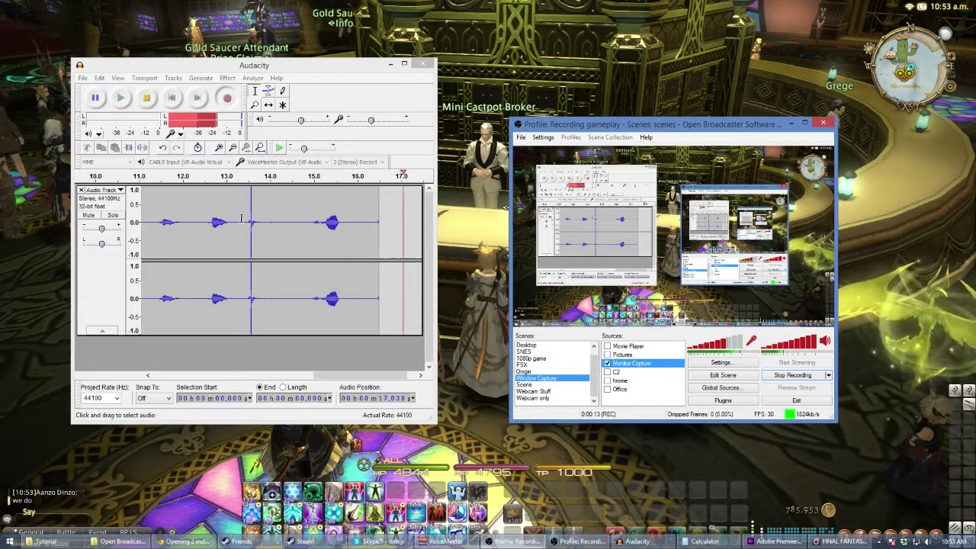
{"action": "left_click", "coordinate": [753, 344]}
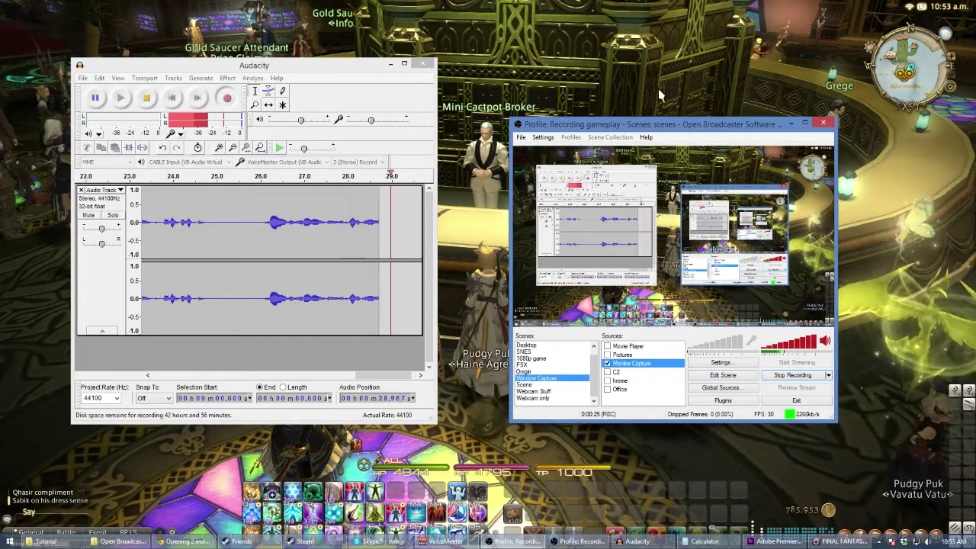
{"action": "key", "text": "alt+Tab"}
{"action": "double_click", "coordinate": [490, 177]}
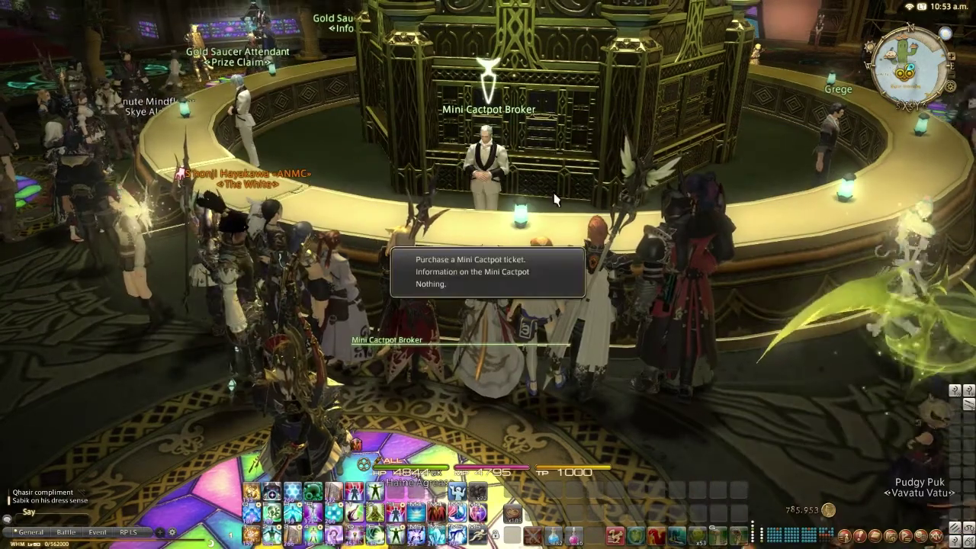
Buy a Mini Cactpot ticket from the broker for 100 MGP.
{"action": "left_click", "coordinate": [523, 263]}
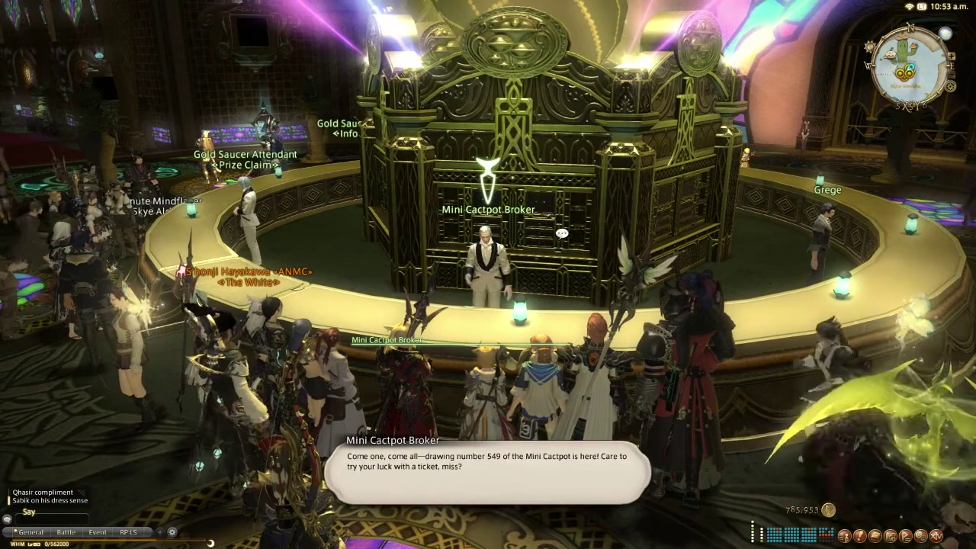
{"action": "left_click", "coordinate": [427, 319]}
{"action": "left_click", "coordinate": [456, 288]}
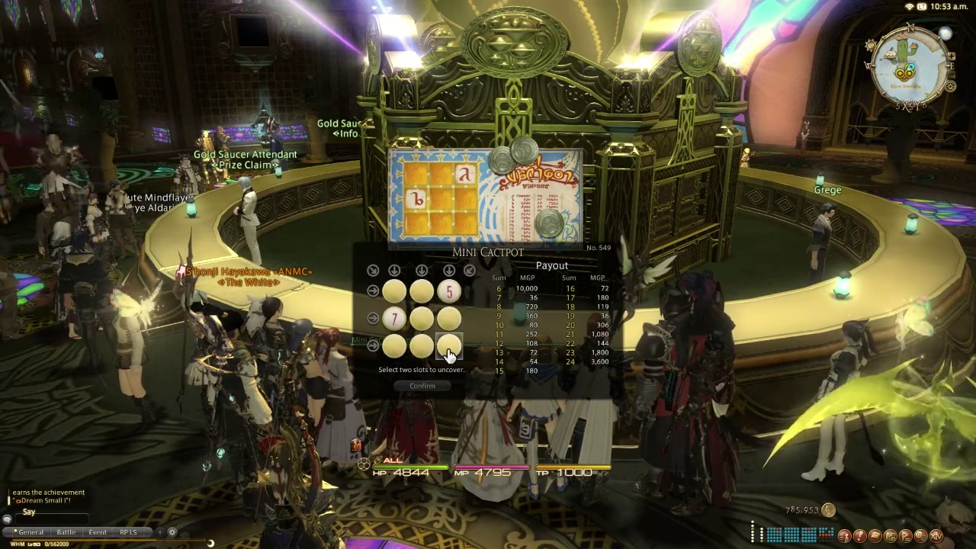
Uncover the bottom-middle and top-left slots, play the bottom row, and collect the 10,000 MGP prize.
{"action": "left_click", "coordinate": [422, 346]}
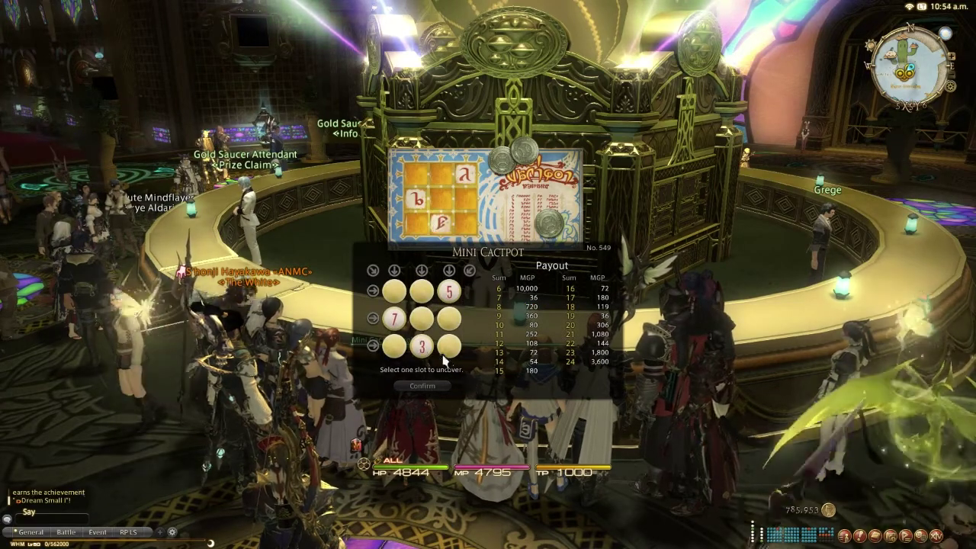
{"action": "left_click", "coordinate": [392, 293]}
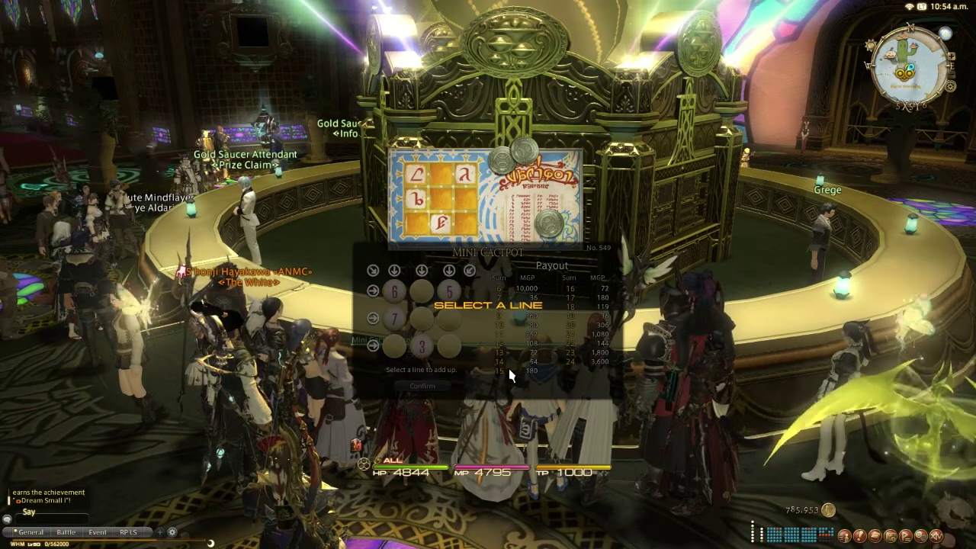
{"action": "left_click", "coordinate": [373, 346]}
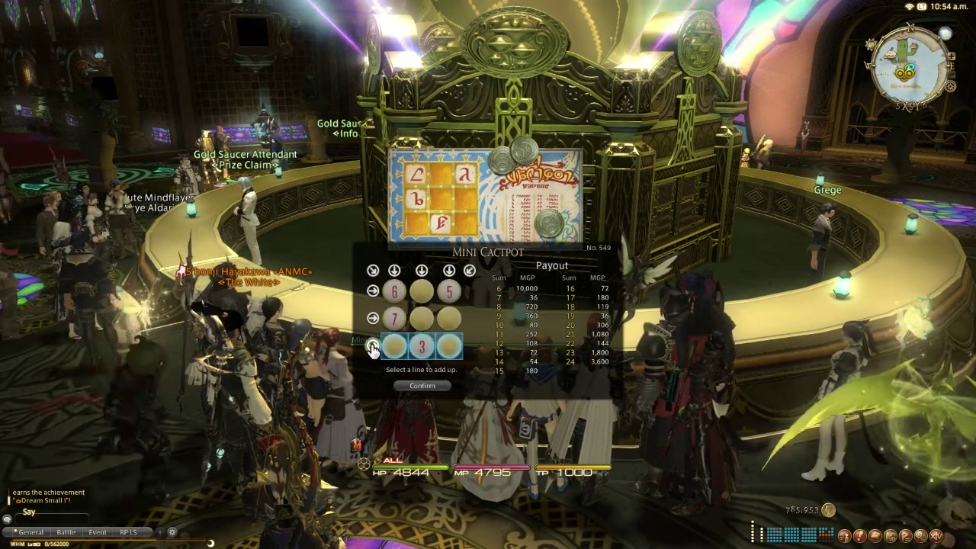
{"action": "left_click", "coordinate": [425, 387]}
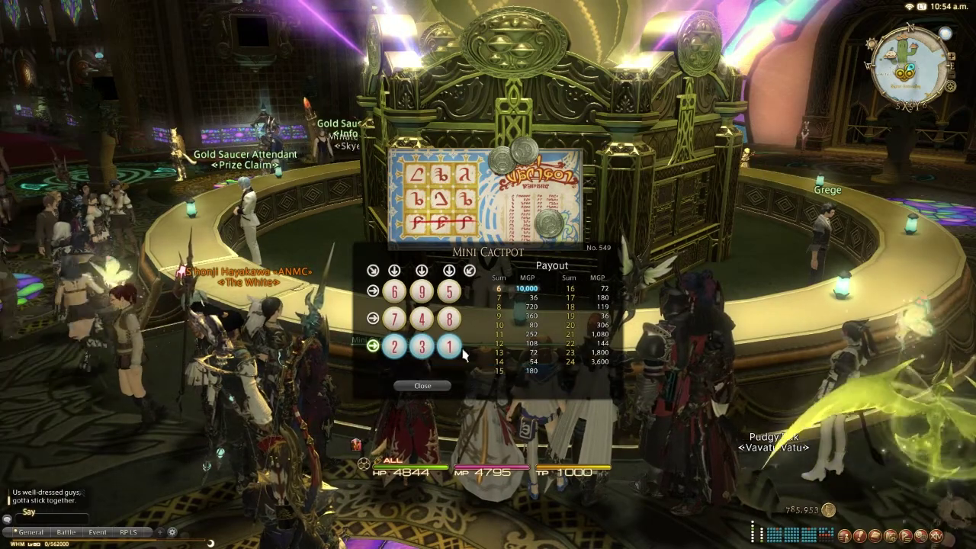
{"action": "left_click", "coordinate": [423, 385]}
{"action": "key", "text": "Return"}
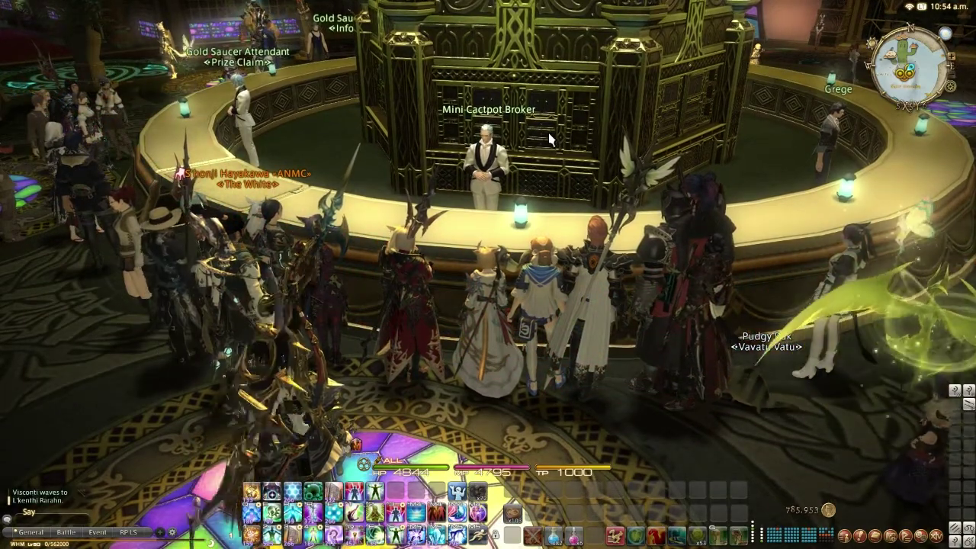
{"action": "key", "text": "alt+Tab"}
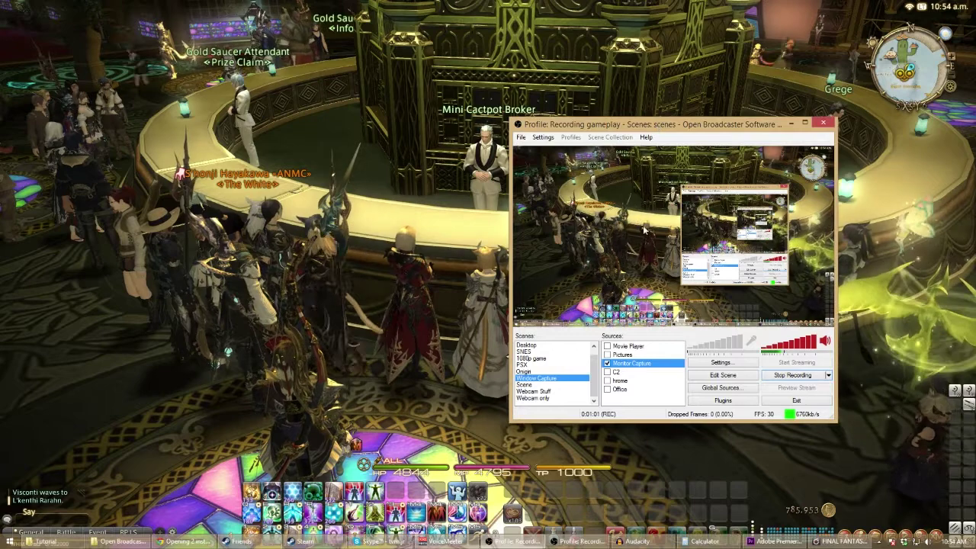
Stop both the Audacity voice recording and the OBS gameplay recording.
{"action": "key", "text": "alt+Tab"}
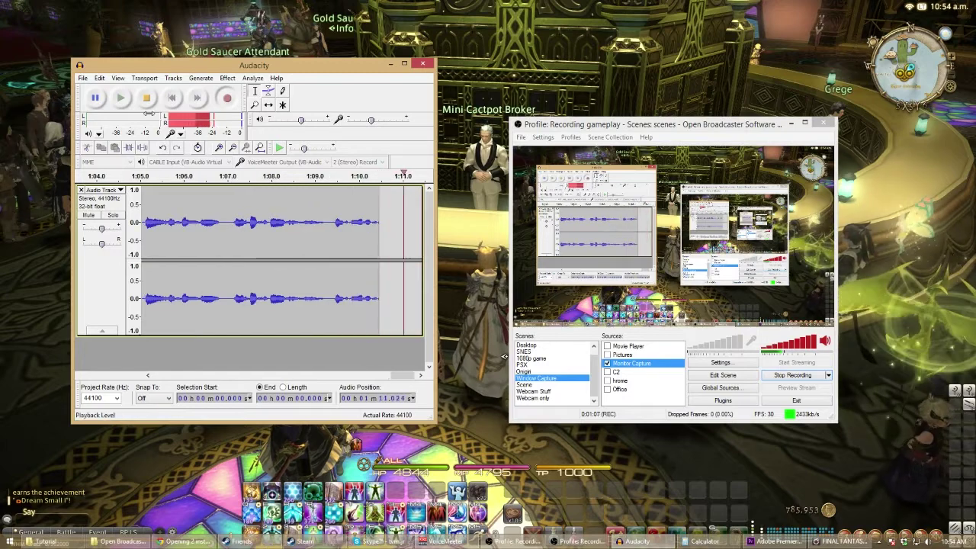
{"action": "key", "text": "space"}
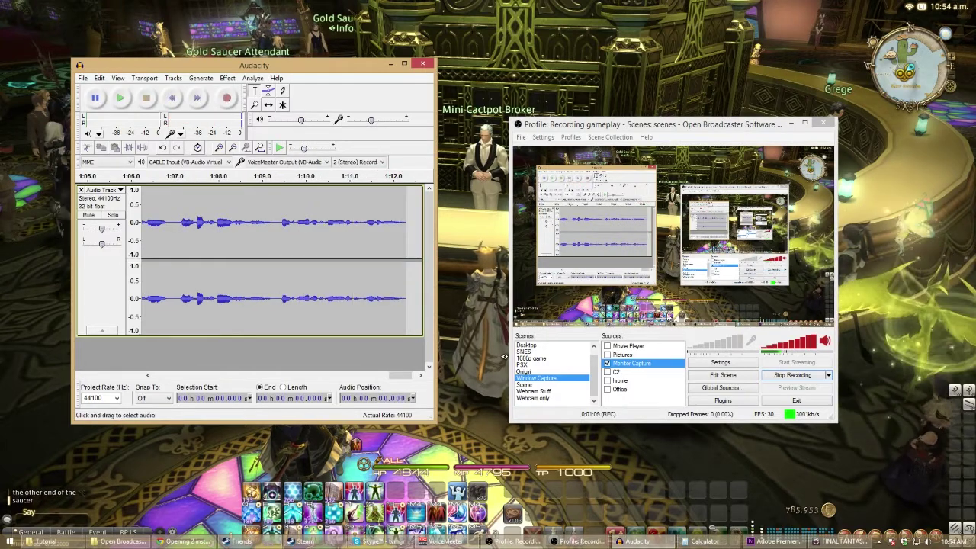
{"action": "left_click", "coordinate": [793, 375]}
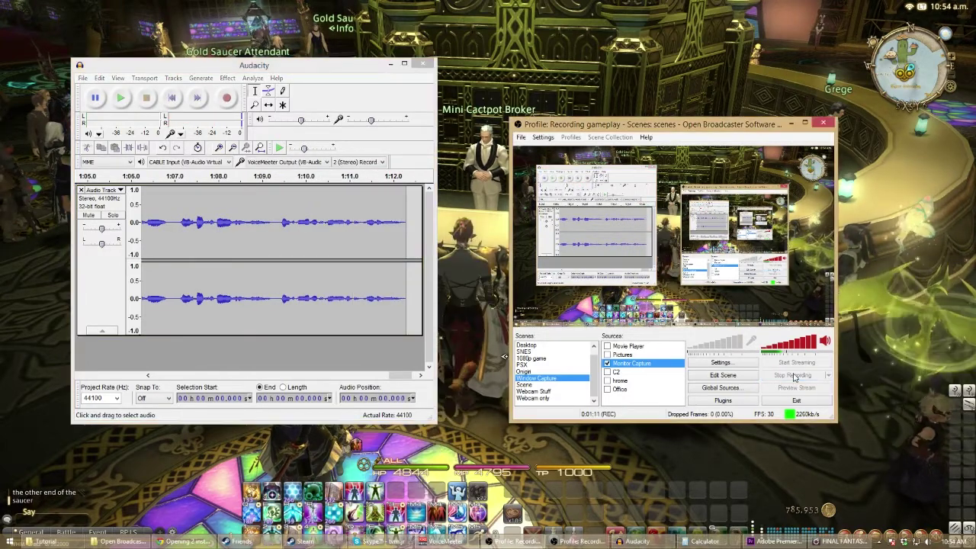
Export the voice as 16-bit WAV audacity_audio-raw in the Tutorial folder, replacing the old copy.
{"action": "left_click", "coordinate": [84, 79]}
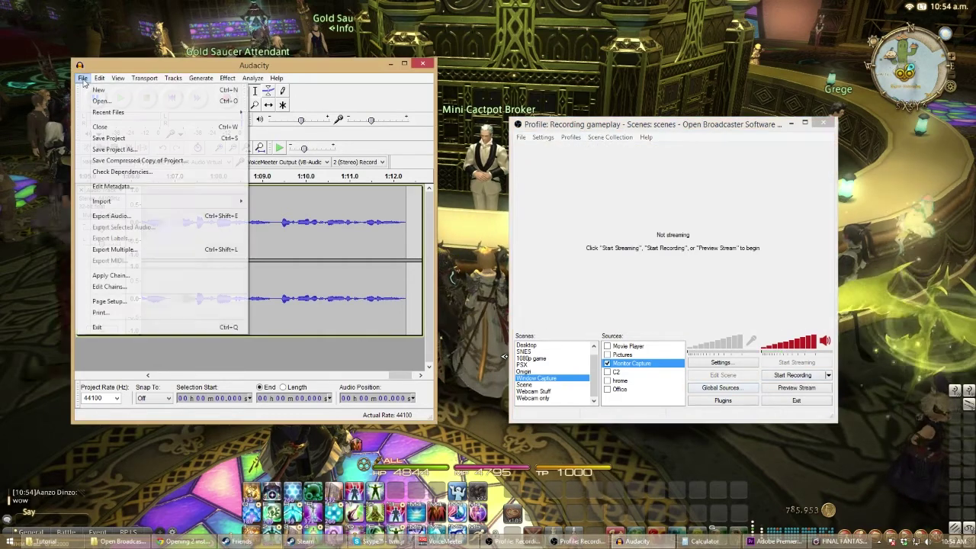
{"action": "left_click", "coordinate": [111, 216]}
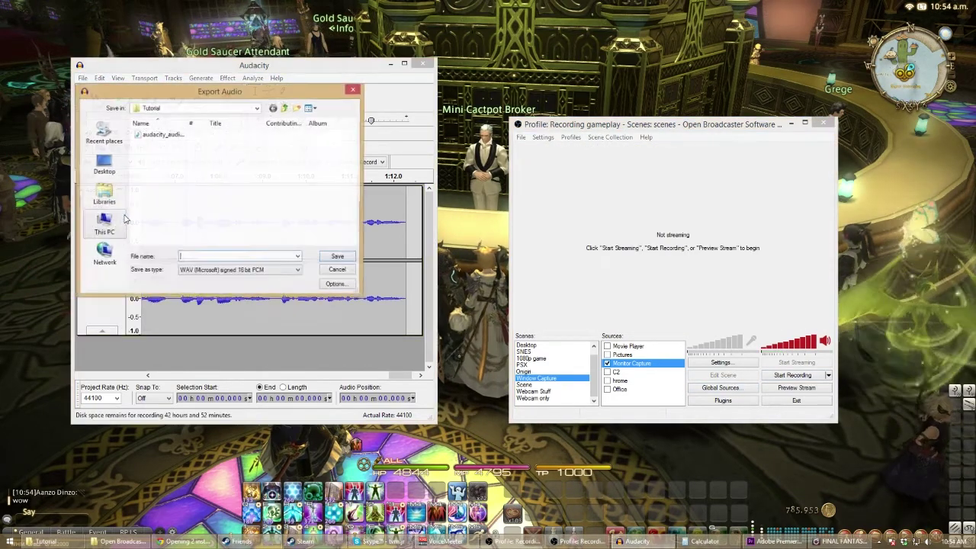
{"action": "double_click", "coordinate": [160, 135]}
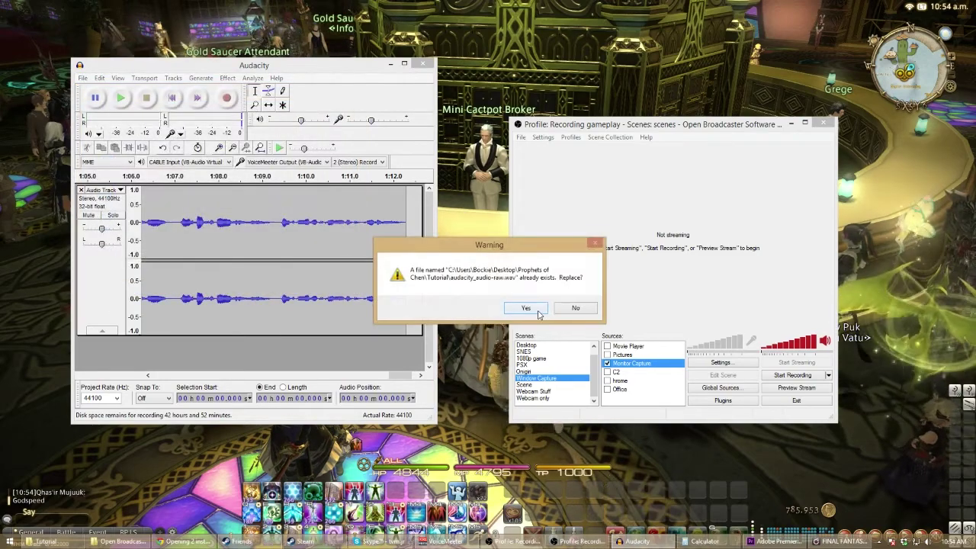
{"action": "left_click", "coordinate": [539, 311]}
{"action": "left_click", "coordinate": [538, 358]}
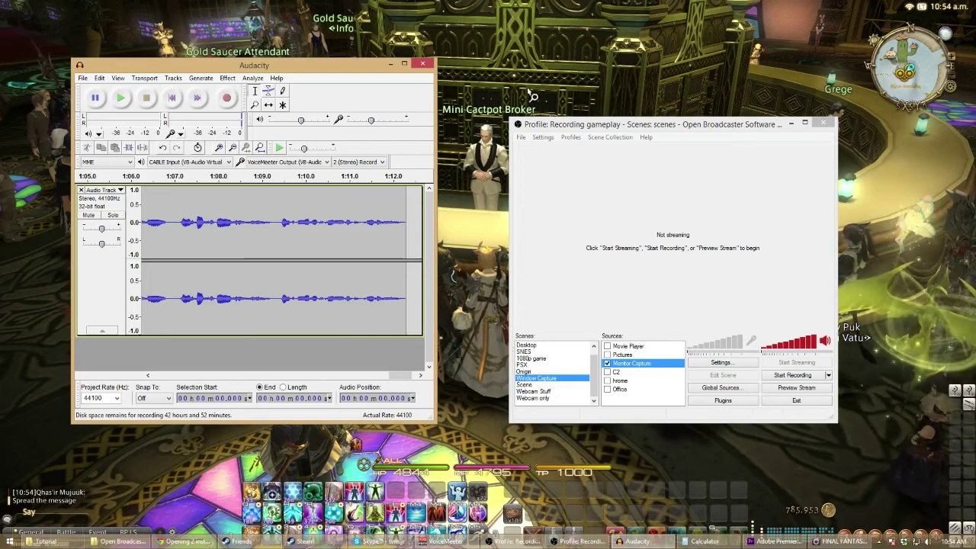
{"action": "left_click", "coordinate": [568, 107]}
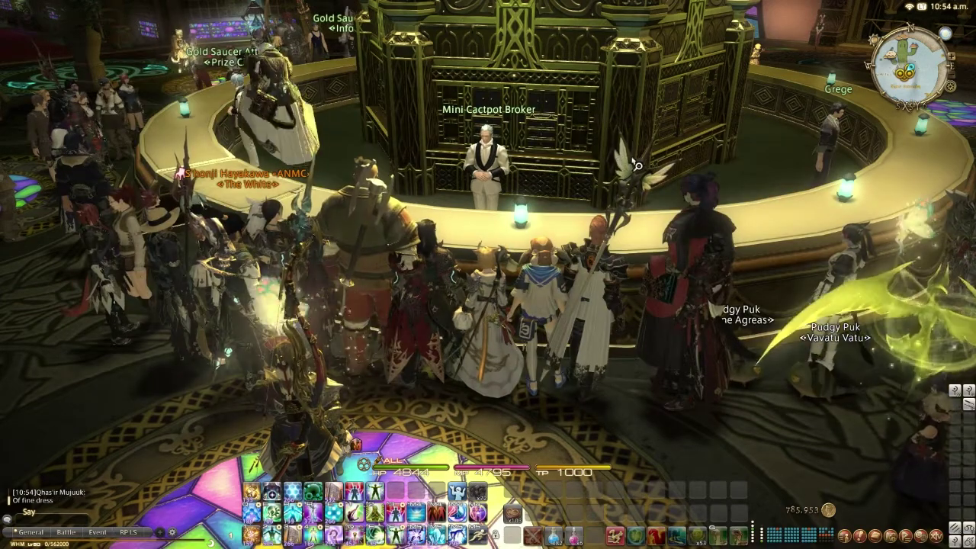
Leave the full-screen game for the desktop and switch to Premiere Pro.
{"action": "key", "text": "Escape"}
{"action": "left_click", "coordinate": [423, 338]}
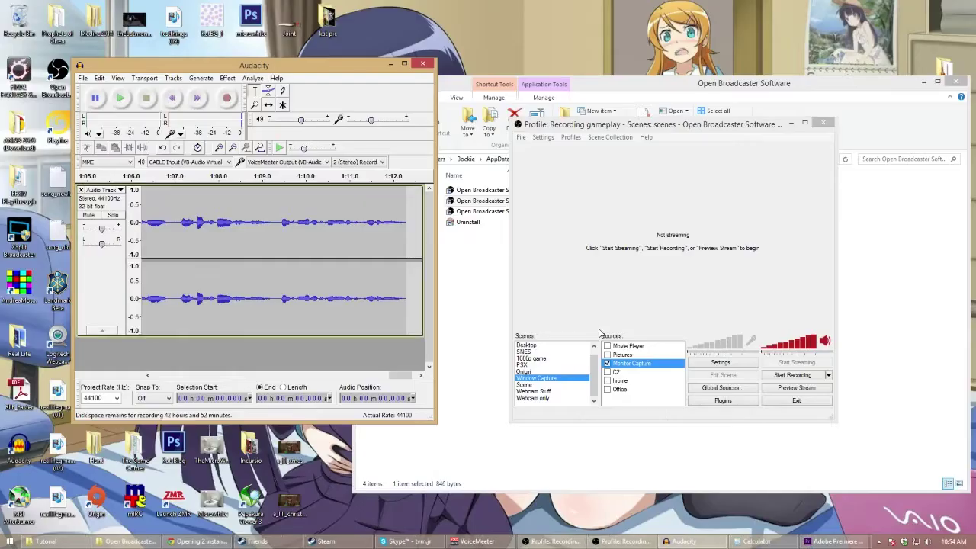
{"action": "left_click", "coordinate": [836, 541]}
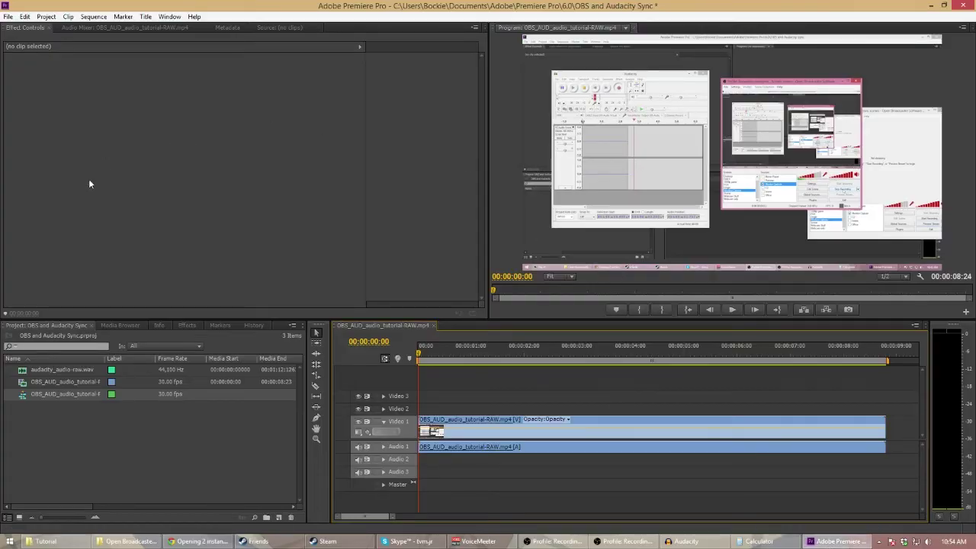
Select every clip and the sequence in the Project panel and clear them all.
{"action": "key", "text": "ctrl+a"}
{"action": "right_click", "coordinate": [70, 372]}
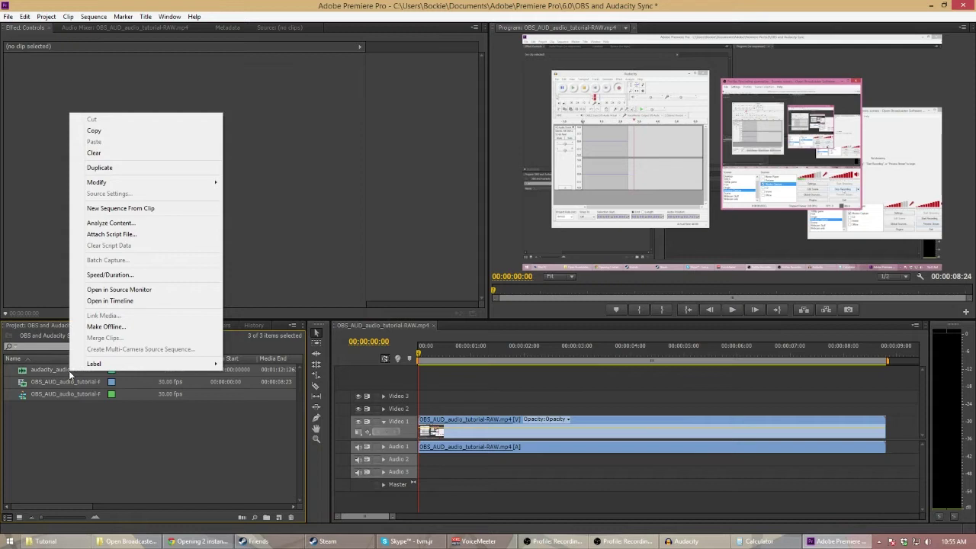
{"action": "left_click", "coordinate": [125, 152]}
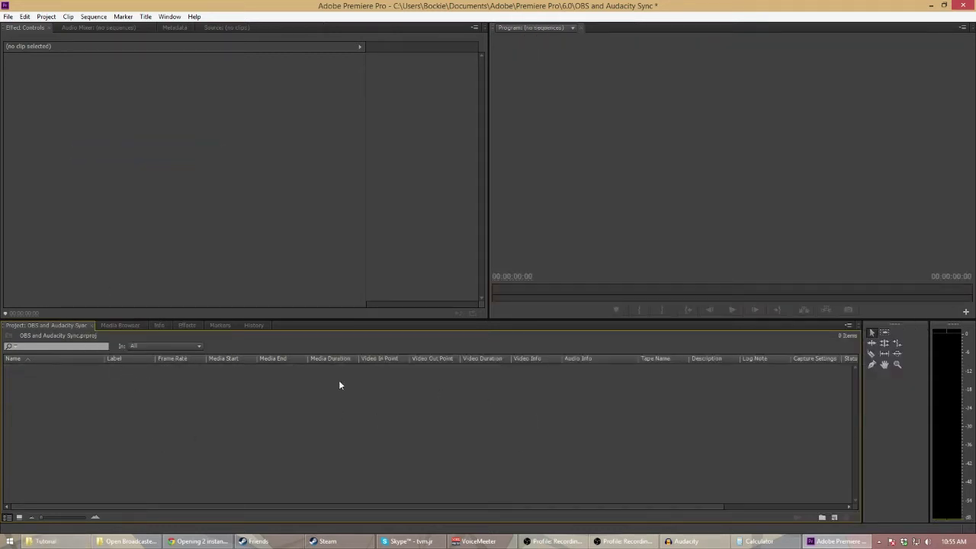
{"action": "left_click", "coordinate": [46, 541]}
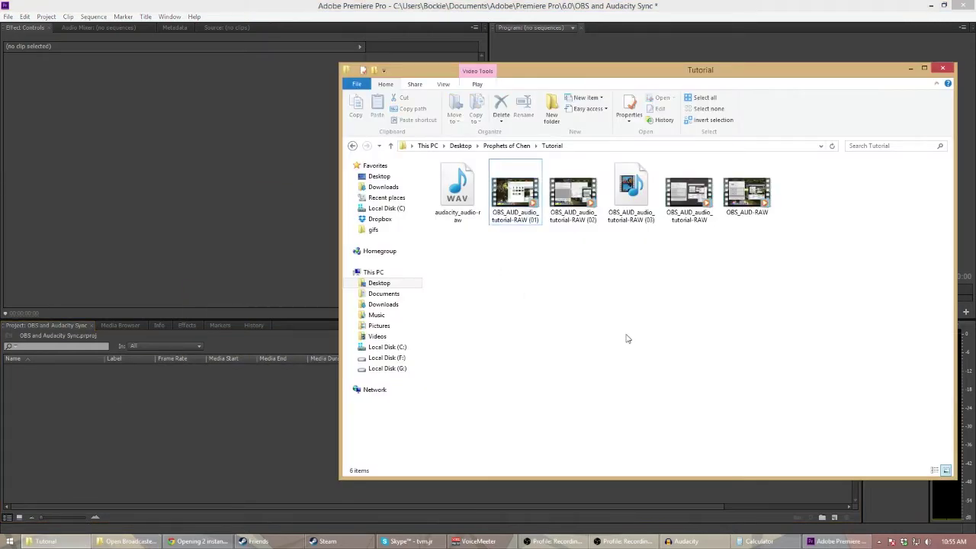
Drag audacity_audio-raw.wav from the Tutorial folder into Premiere's Project panel.
{"action": "left_click", "coordinate": [644, 191]}
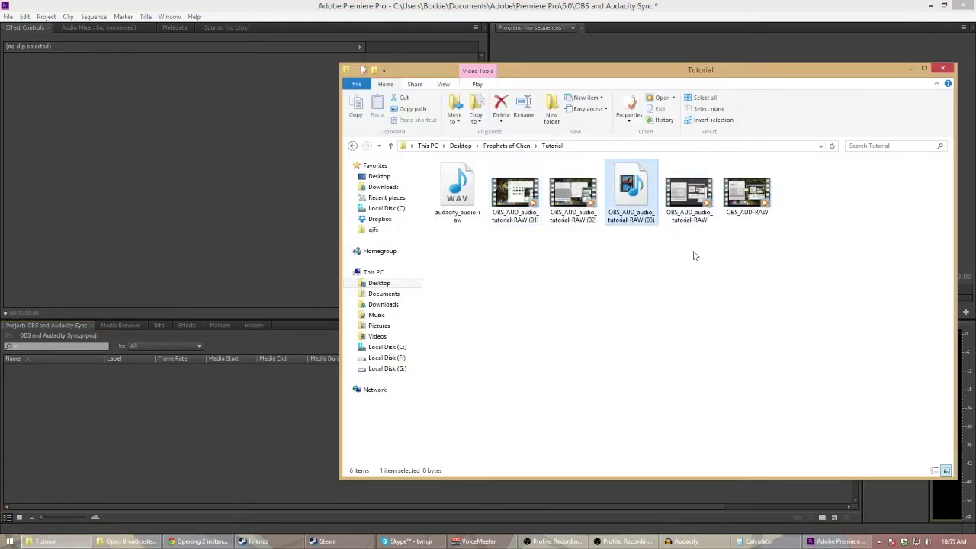
{"action": "left_click", "coordinate": [592, 203]}
{"action": "left_click", "coordinate": [458, 201]}
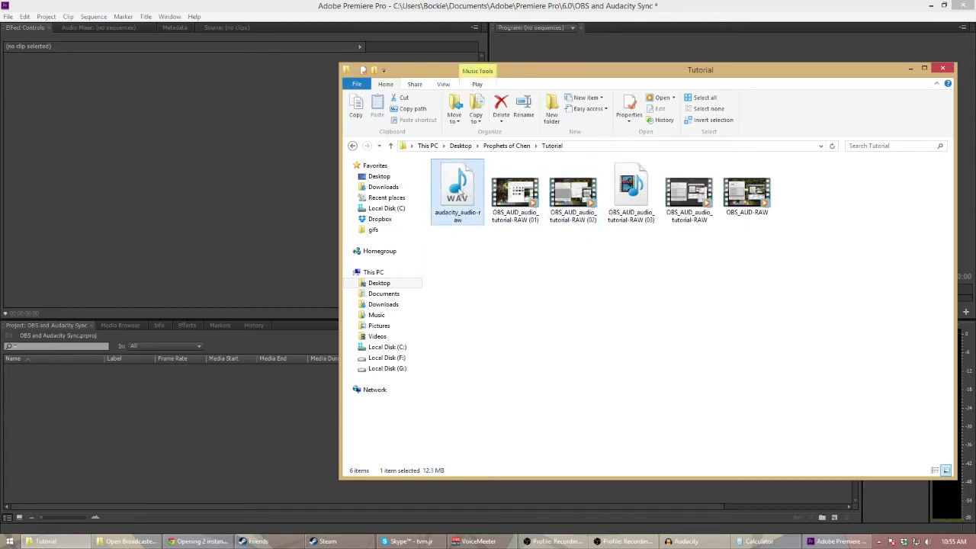
{"action": "left_click_drag", "start_coordinate": [460, 189], "coordinate": [162, 418]}
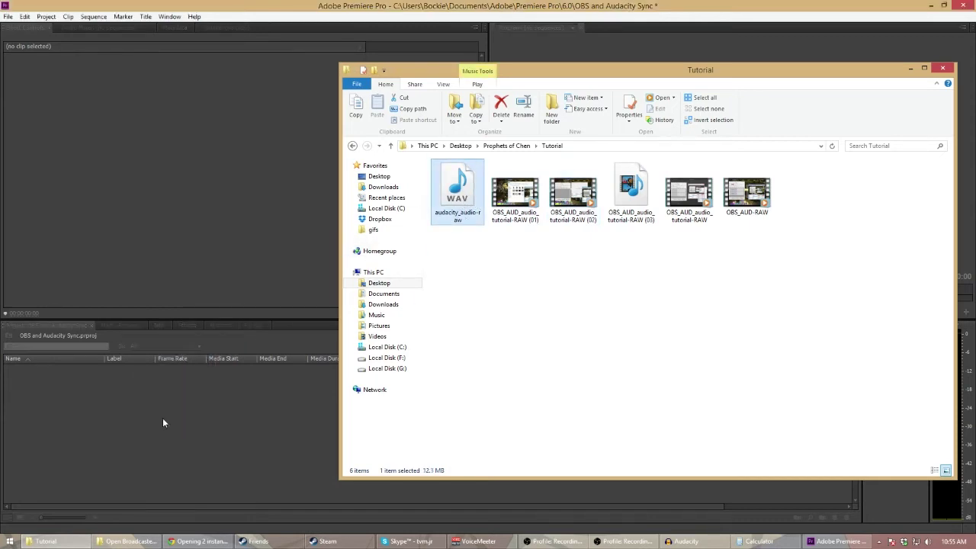
{"action": "left_click", "coordinate": [597, 367]}
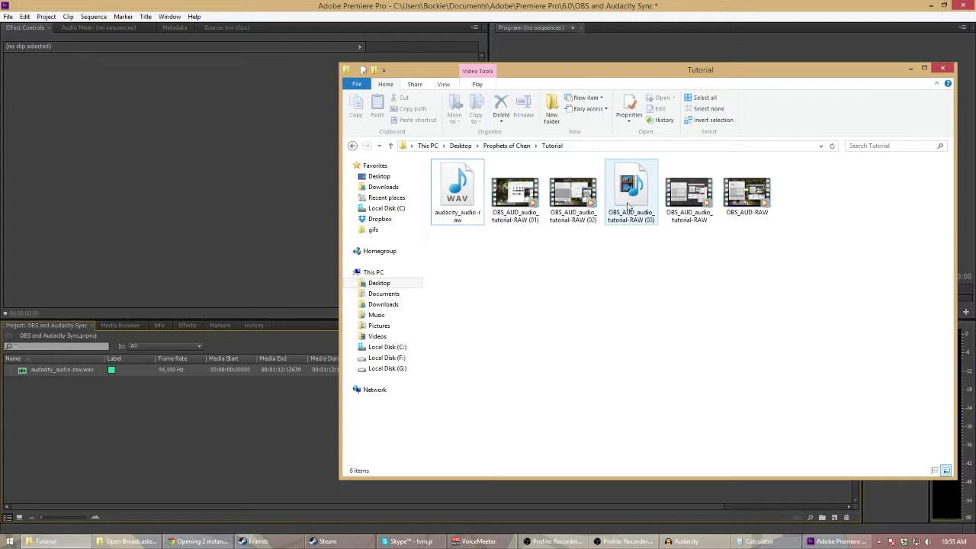
Drag OBS_AUD-RAW.mp4 into the Project panel as the second project item.
{"action": "left_click", "coordinate": [580, 206]}
{"action": "left_click", "coordinate": [657, 271]}
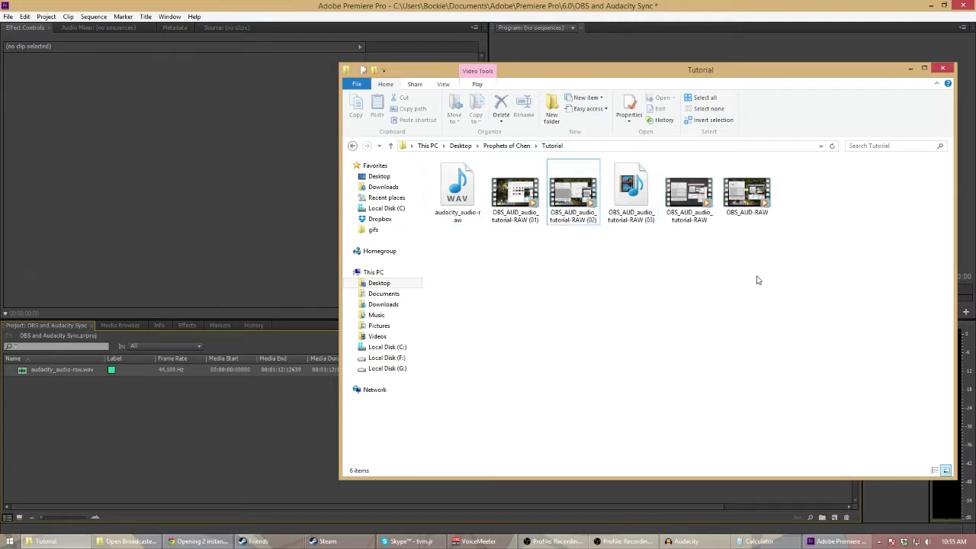
{"action": "left_click_drag", "start_coordinate": [746, 194], "coordinate": [151, 421]}
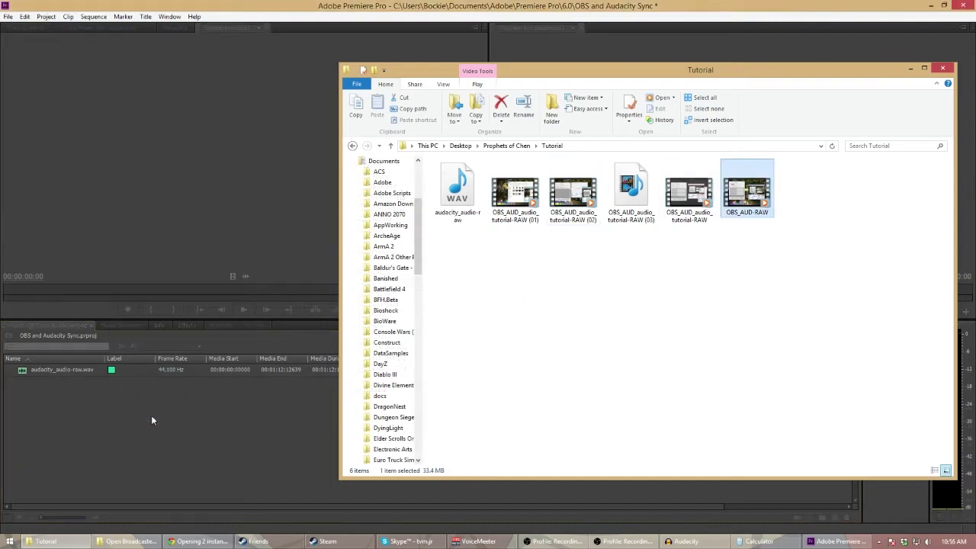
{"action": "left_click", "coordinate": [156, 455]}
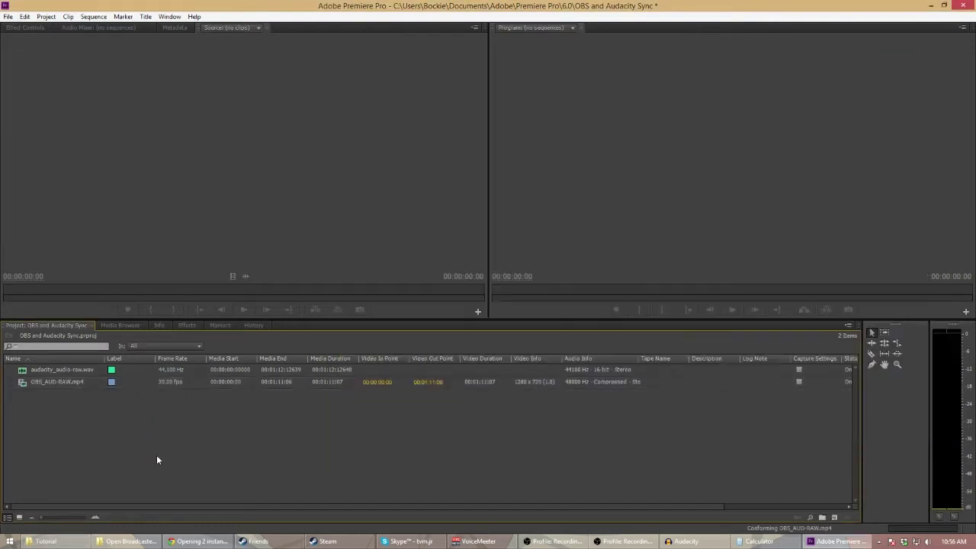
Play about five seconds of OBS_AUD-RAW.mp4 in the Source monitor, then load audacity_audio-raw.wav there.
{"action": "left_click", "coordinate": [59, 383]}
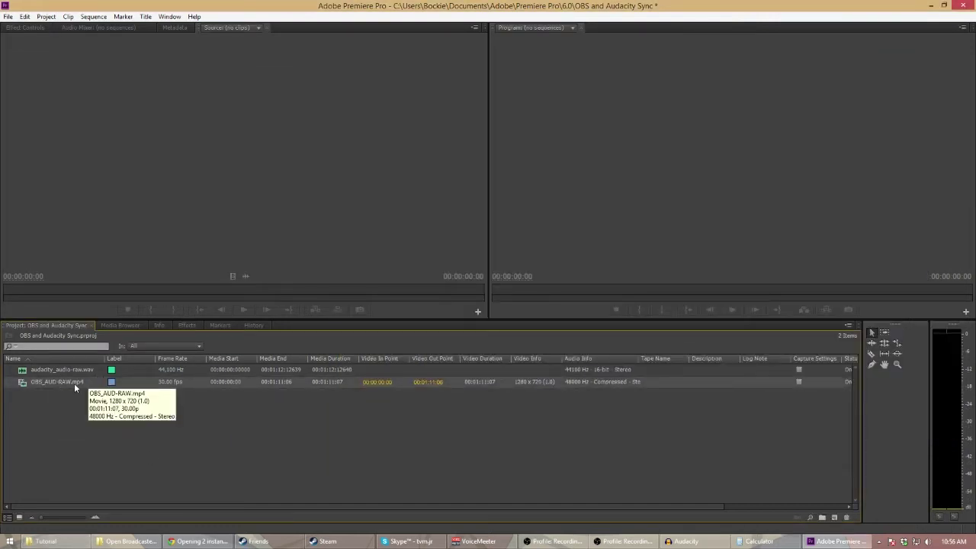
{"action": "right_click", "coordinate": [76, 385]}
{"action": "left_click", "coordinate": [62, 389]}
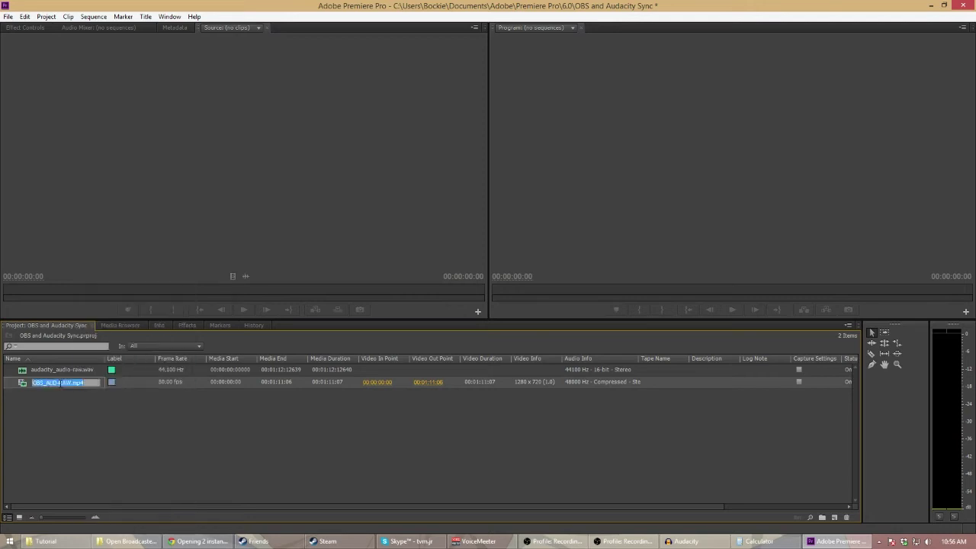
{"action": "double_click", "coordinate": [25, 389]}
{"action": "left_click", "coordinate": [244, 309]}
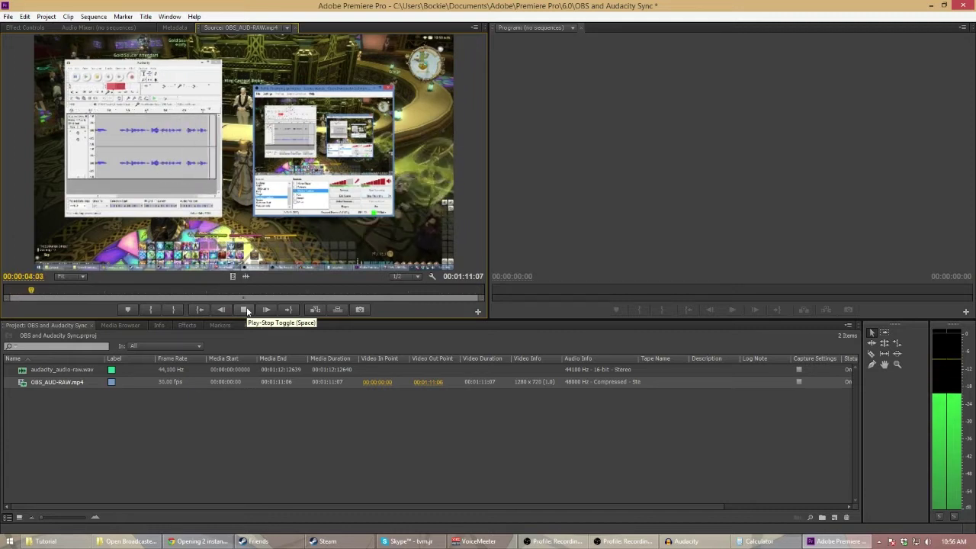
{"action": "left_click", "coordinate": [245, 309]}
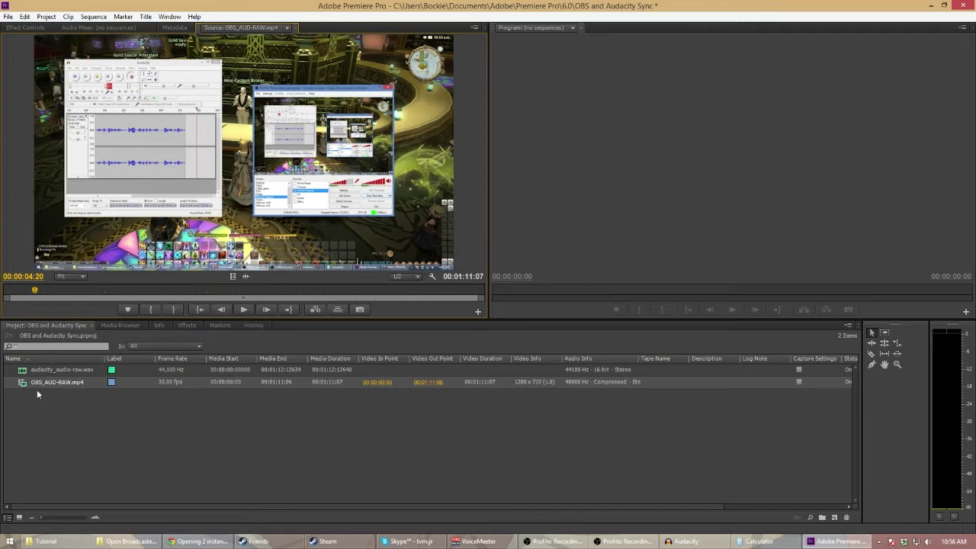
{"action": "left_click", "coordinate": [86, 371]}
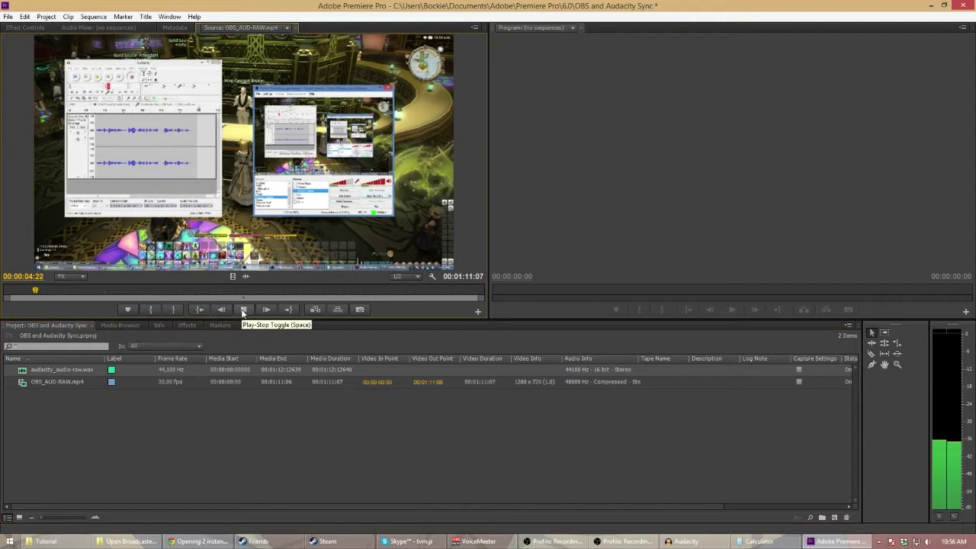
{"action": "double_click", "coordinate": [23, 373]}
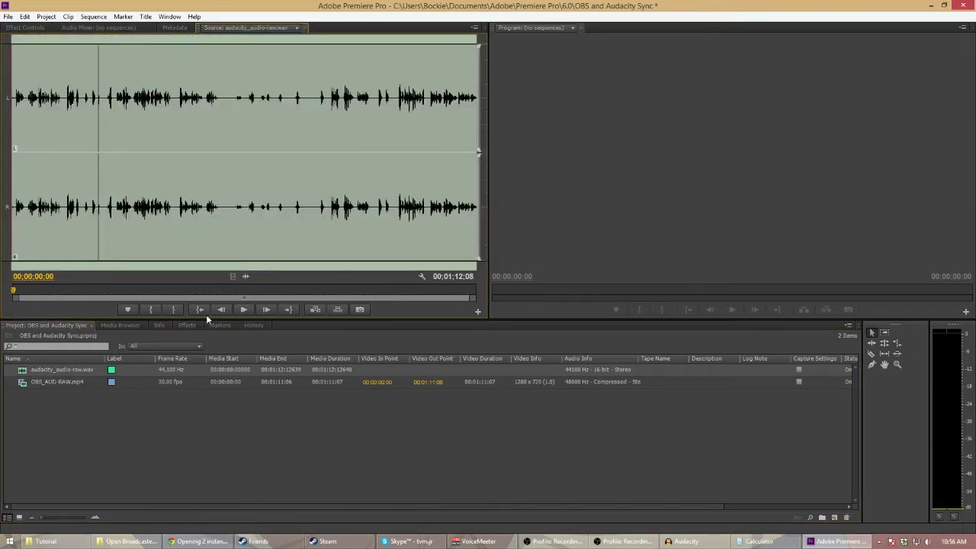
Play about six seconds of audacity_audio-raw.wav, then reload and play OBS_AUD-RAW.mp4 in the Source monitor.
{"action": "left_click", "coordinate": [241, 309]}
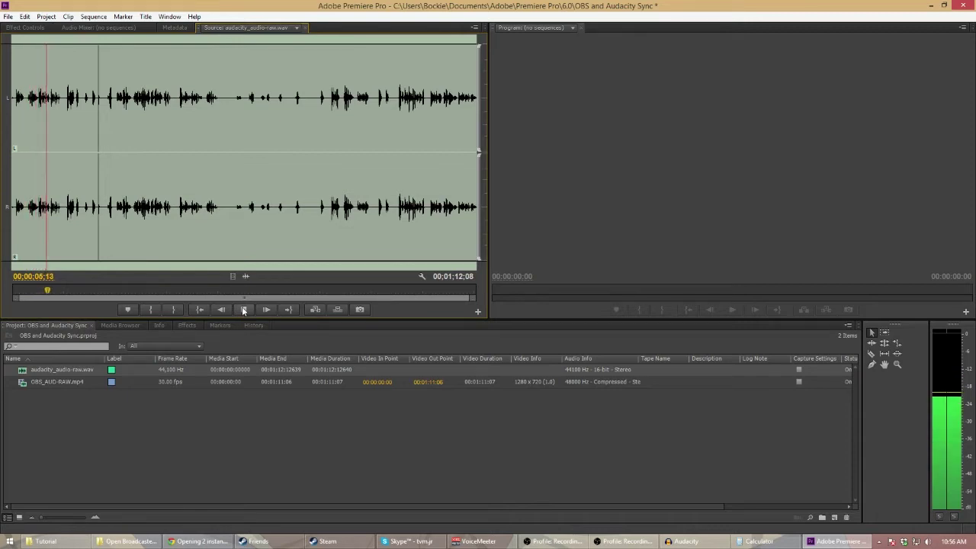
{"action": "left_click", "coordinate": [244, 309]}
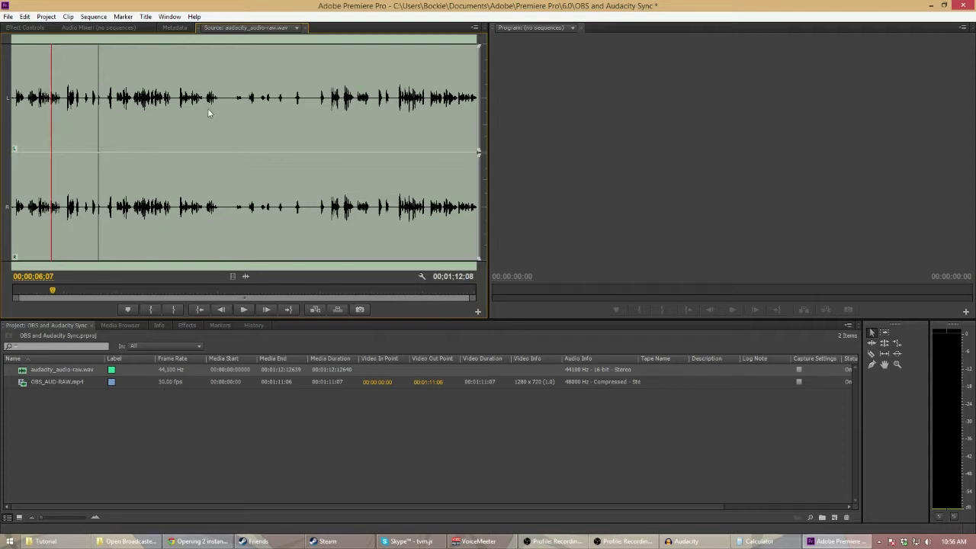
{"action": "double_click", "coordinate": [21, 387]}
{"action": "left_click", "coordinate": [244, 310]}
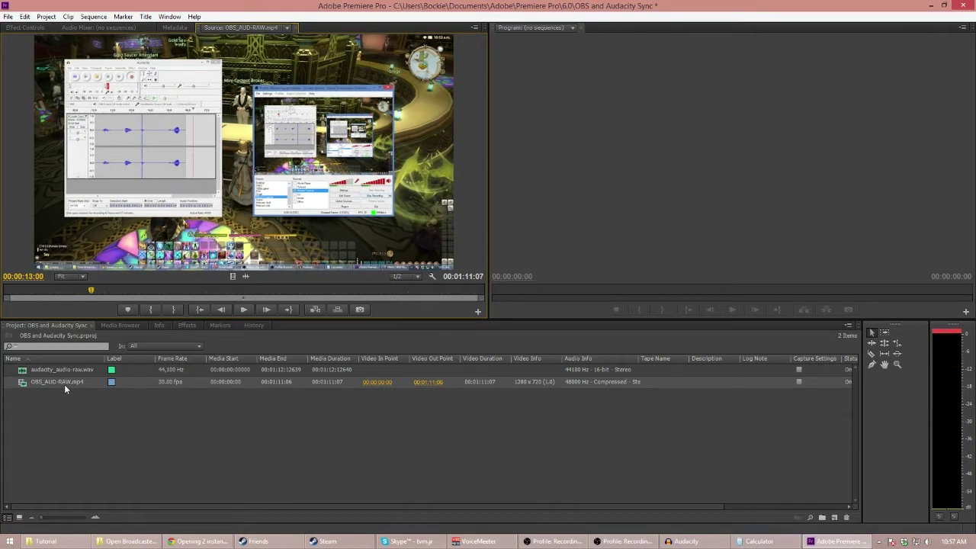
{"action": "right_click", "coordinate": [65, 389]}
Create a new sequence from OBS_AUD-RAW.mp4 and expand Audio 1 to show its waveform.
{"action": "left_click", "coordinate": [120, 326]}
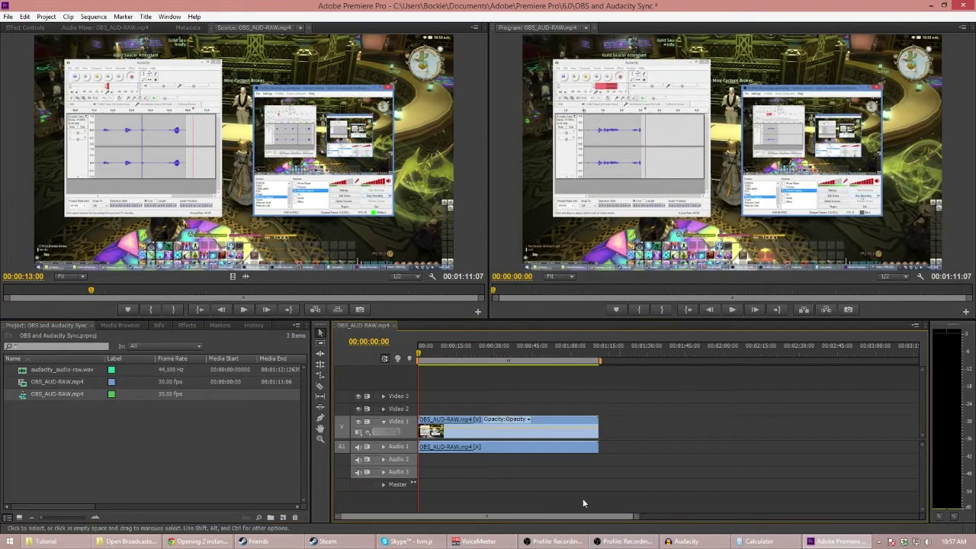
{"action": "left_click", "coordinate": [386, 449]}
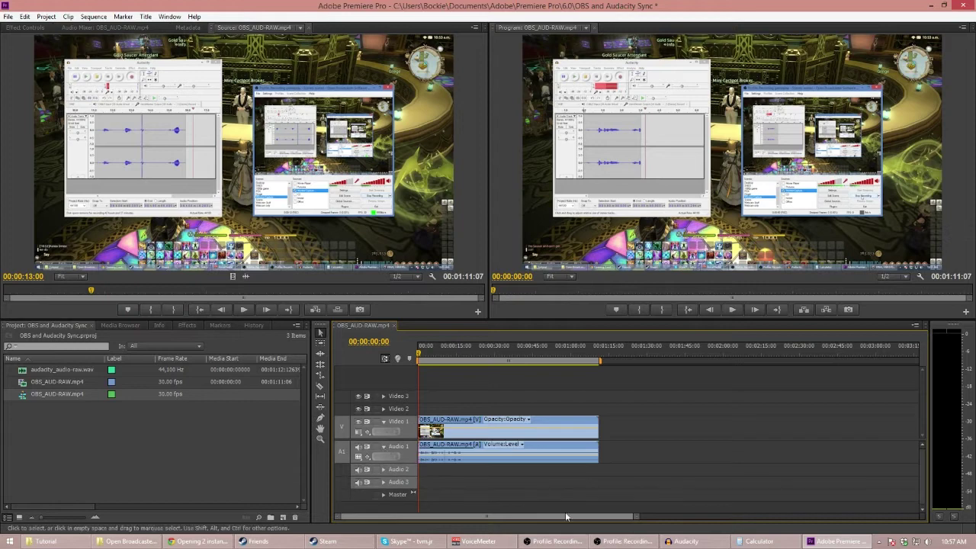
{"action": "left_click_drag", "start_coordinate": [637, 515], "coordinate": [520, 508]}
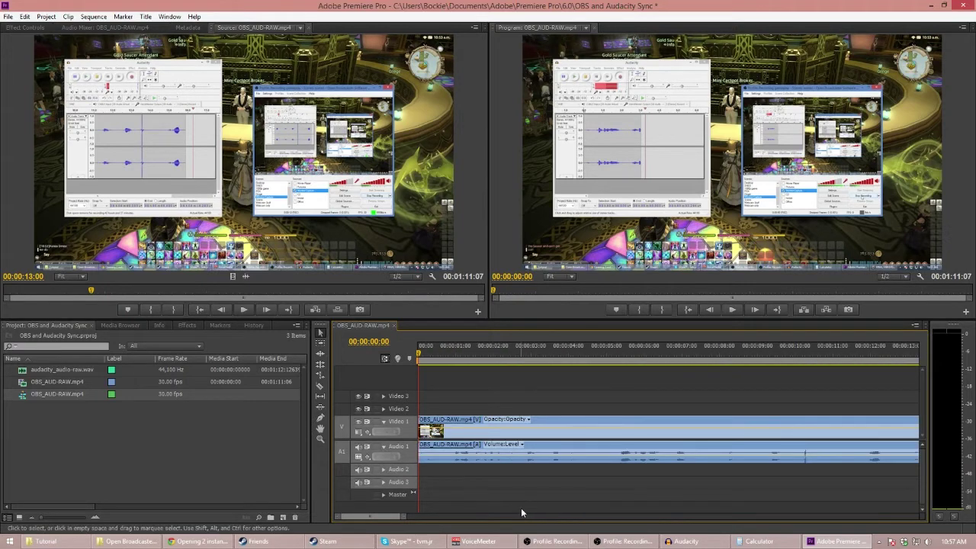
Place audacity_audio-raw.wav on Audio 2 at the timeline start, extending the sequence to 00:01:12:08.
{"action": "left_click", "coordinate": [76, 389]}
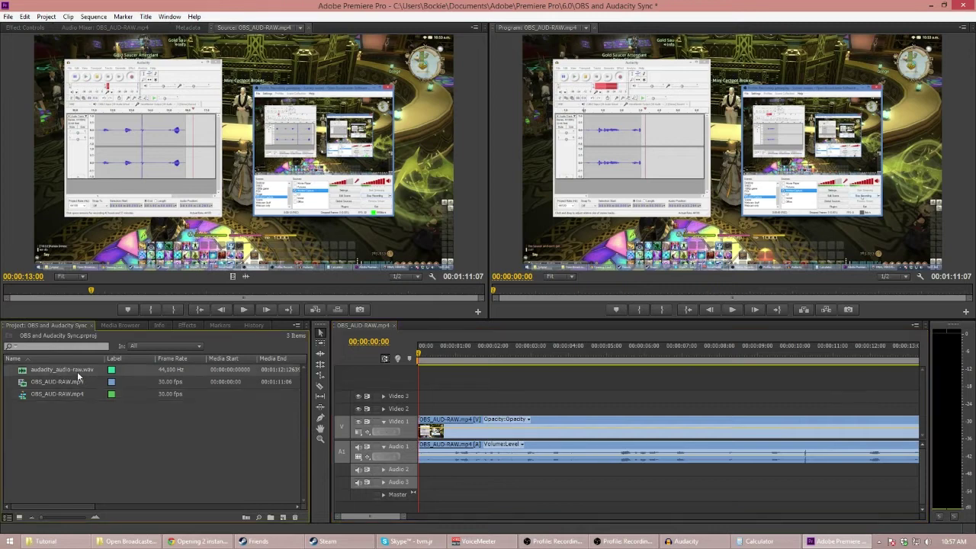
{"action": "left_click_drag", "start_coordinate": [78, 374], "coordinate": [430, 476]}
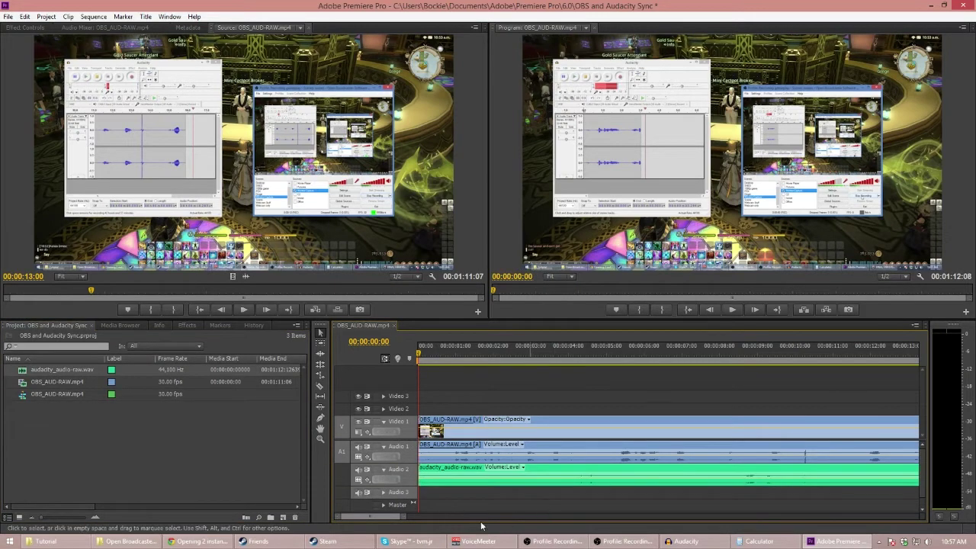
{"action": "left_click", "coordinate": [730, 310]}
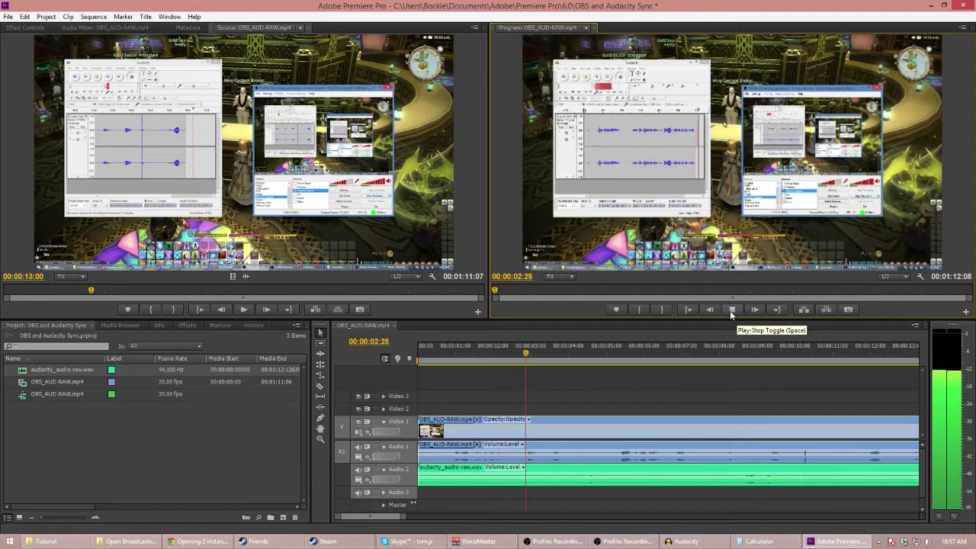
Stop sequence playback at 00:00:04:07 and scroll along the timeline.
{"action": "left_click", "coordinate": [731, 311]}
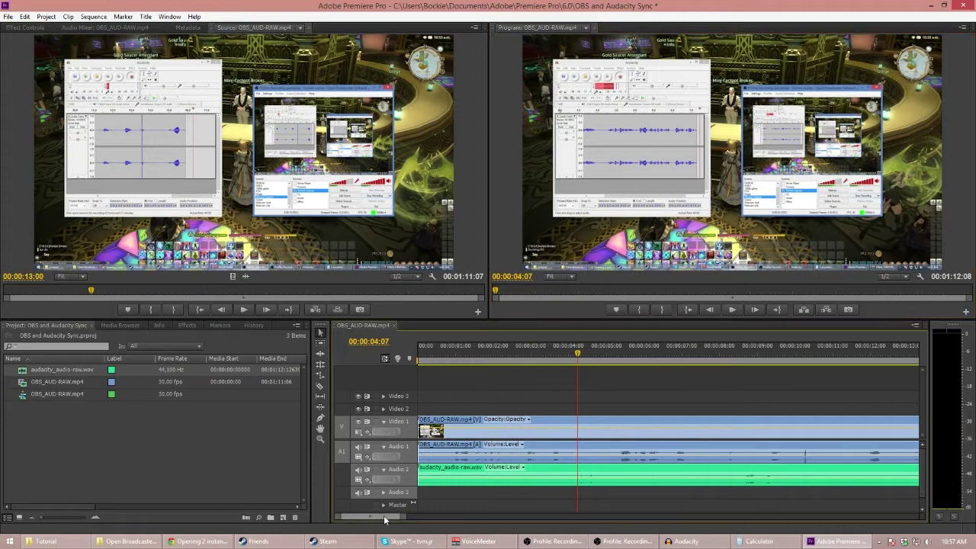
{"action": "scroll", "coordinate": [384, 520], "scroll_direction": "down", "scroll_amount": 3}
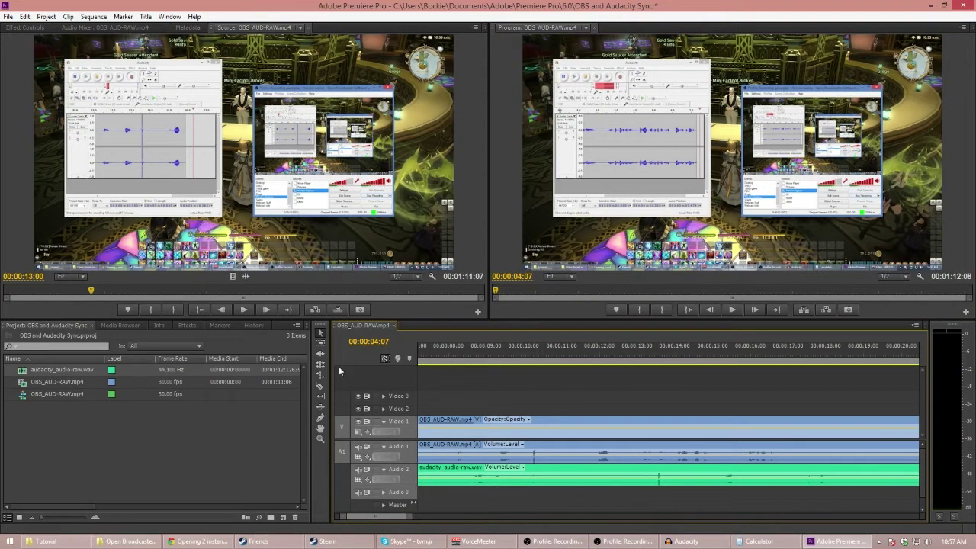
Split the Audio 2 voice clip with the Razor tool and delete its opening piece.
{"action": "left_click", "coordinate": [321, 384]}
{"action": "left_click", "coordinate": [567, 471]}
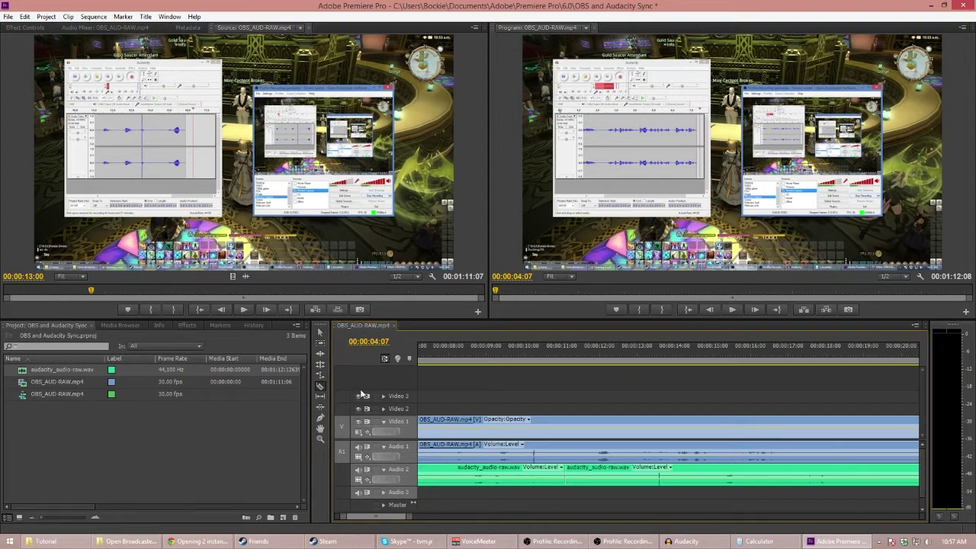
{"action": "left_click", "coordinate": [321, 334]}
{"action": "left_click", "coordinate": [507, 481]}
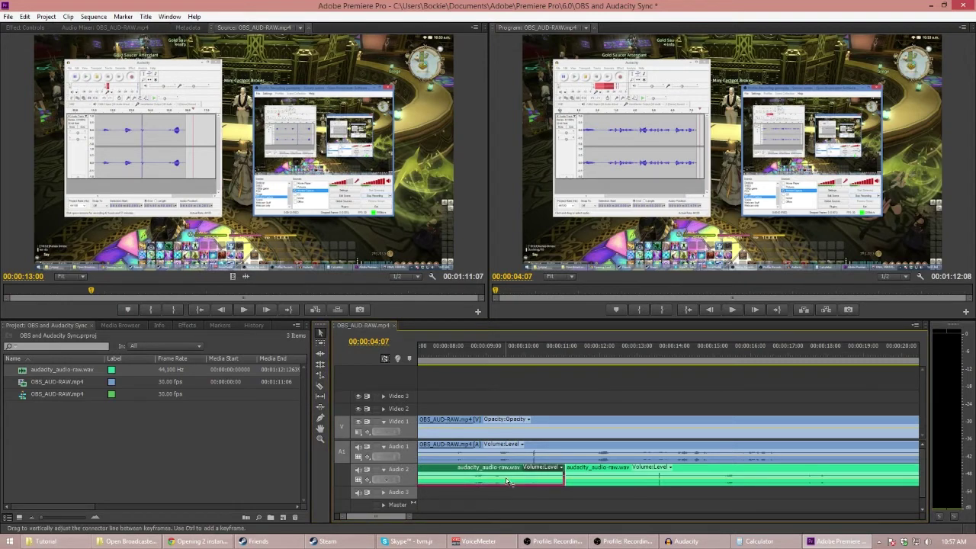
{"action": "key", "text": "Delete"}
Drag the remaining voice clip to 00:00:00:00 at the sequence start.
{"action": "scroll", "coordinate": [721, 495], "scroll_direction": "up", "scroll_amount": 5}
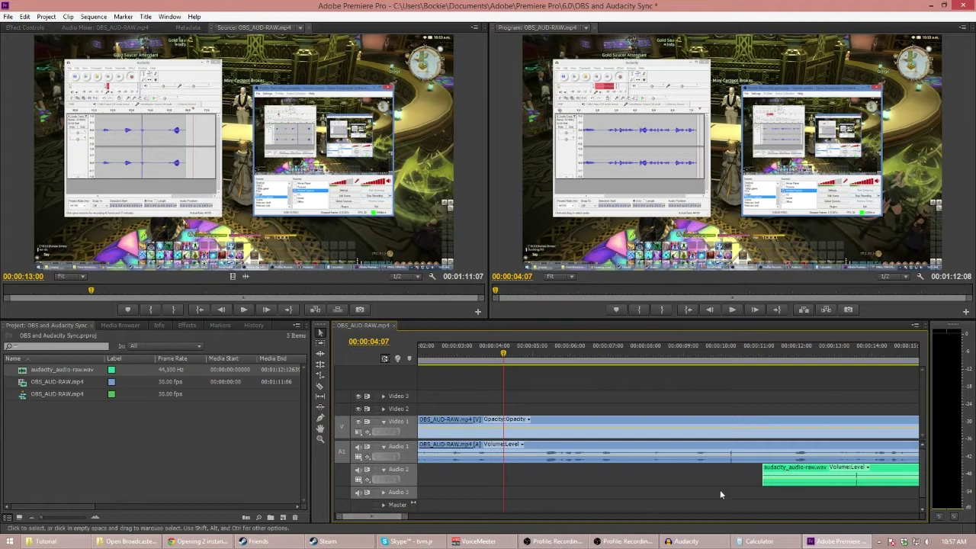
{"action": "left_click", "coordinate": [763, 482]}
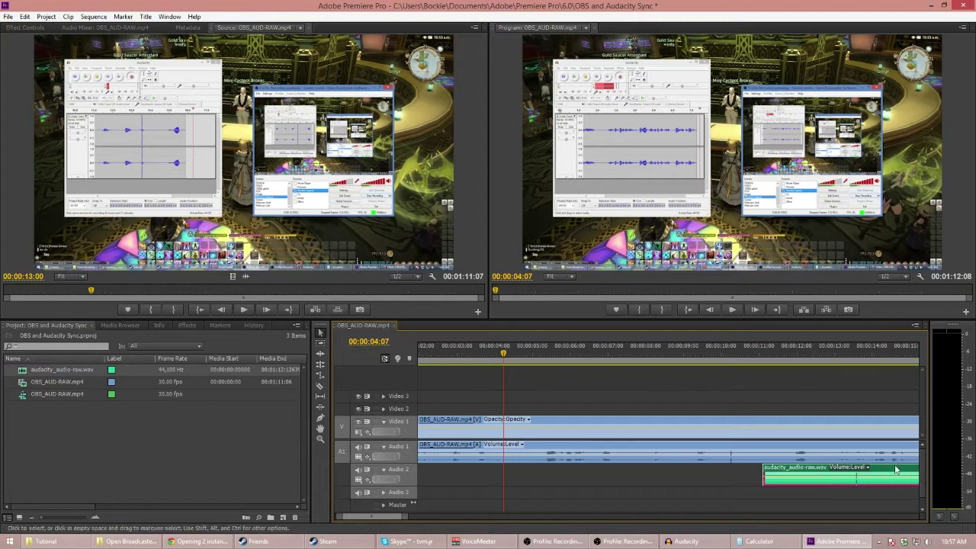
{"action": "left_click_drag", "start_coordinate": [902, 473], "coordinate": [397, 517]}
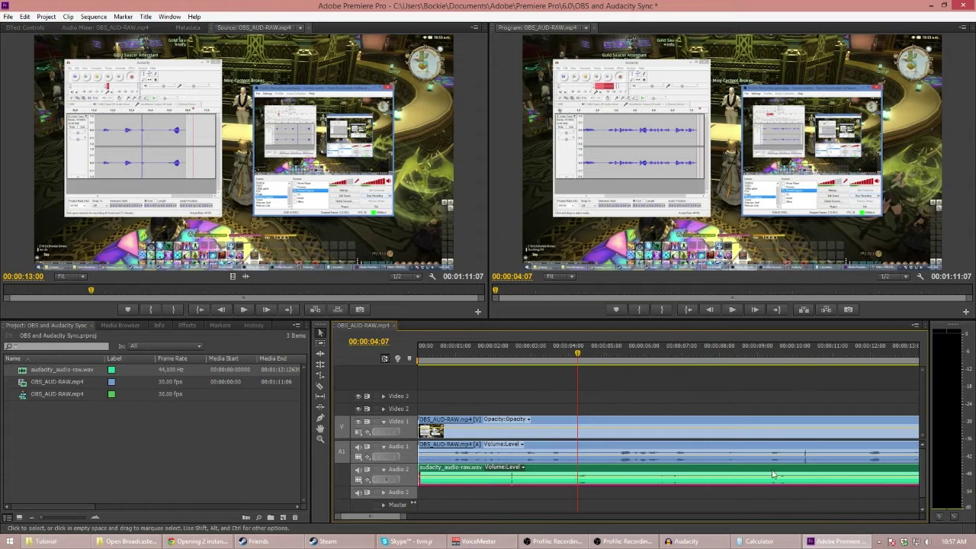
{"action": "left_click", "coordinate": [511, 479]}
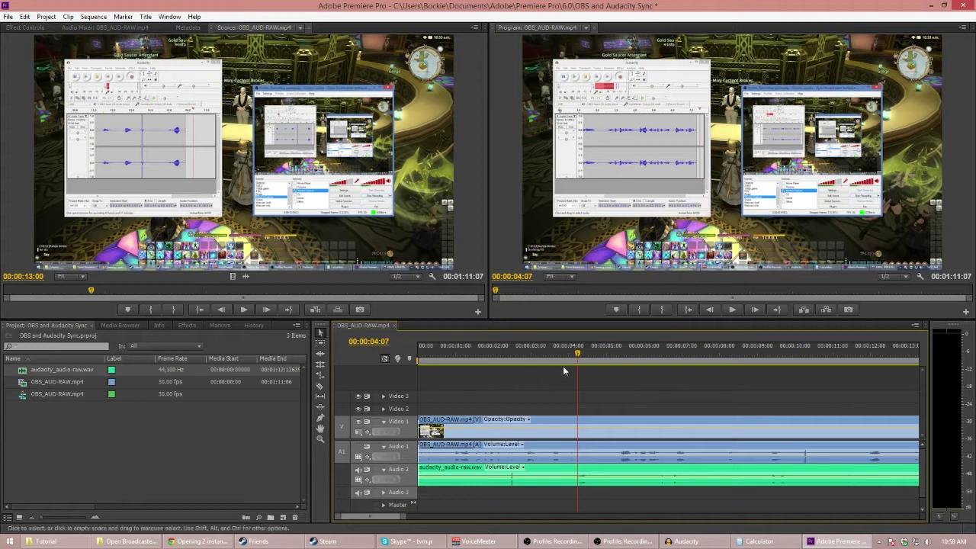
Preview the voice against the gameplay from about one and two seconds in.
{"action": "left_click", "coordinate": [458, 355]}
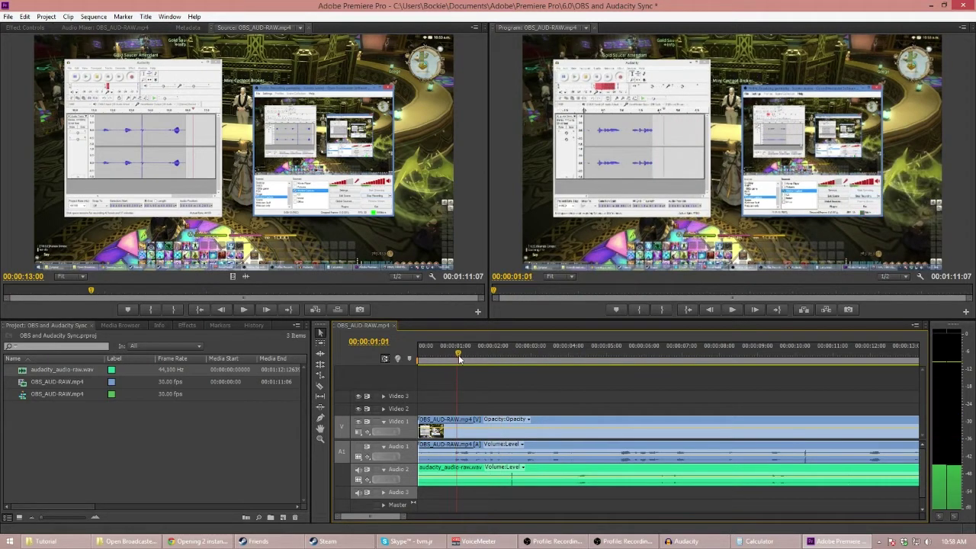
{"action": "left_click", "coordinate": [731, 309]}
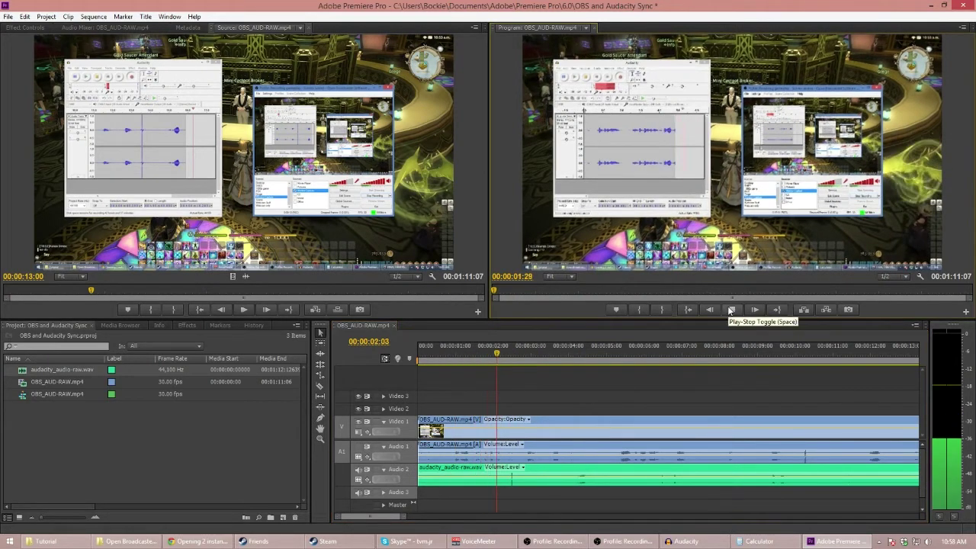
{"action": "left_click", "coordinate": [731, 310]}
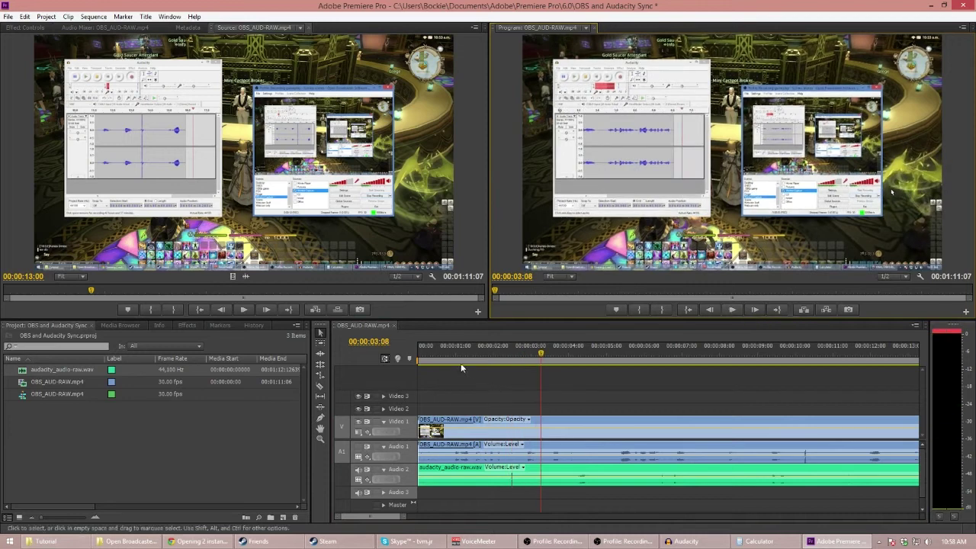
{"action": "left_click", "coordinate": [443, 353]}
{"action": "left_click", "coordinate": [726, 311]}
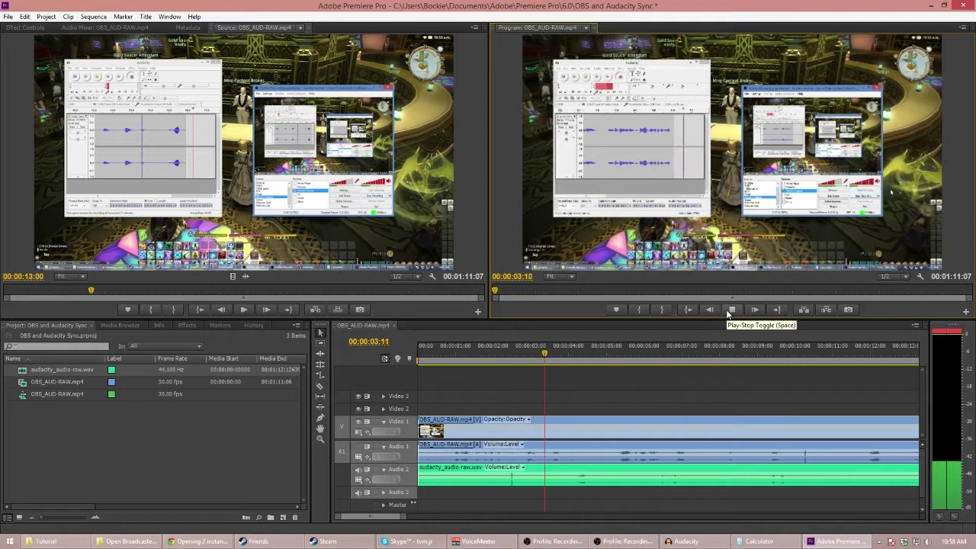
{"action": "left_click", "coordinate": [729, 311]}
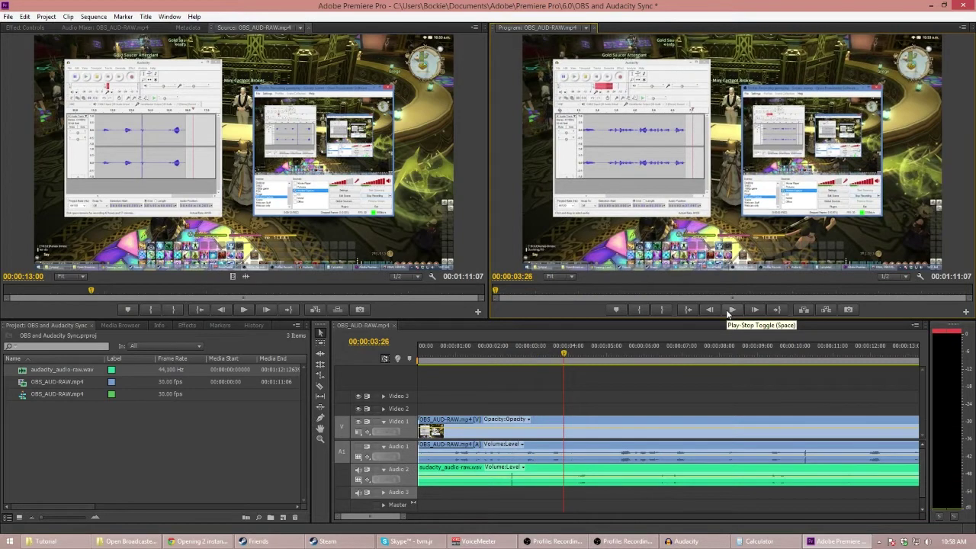
{"action": "left_click", "coordinate": [499, 353]}
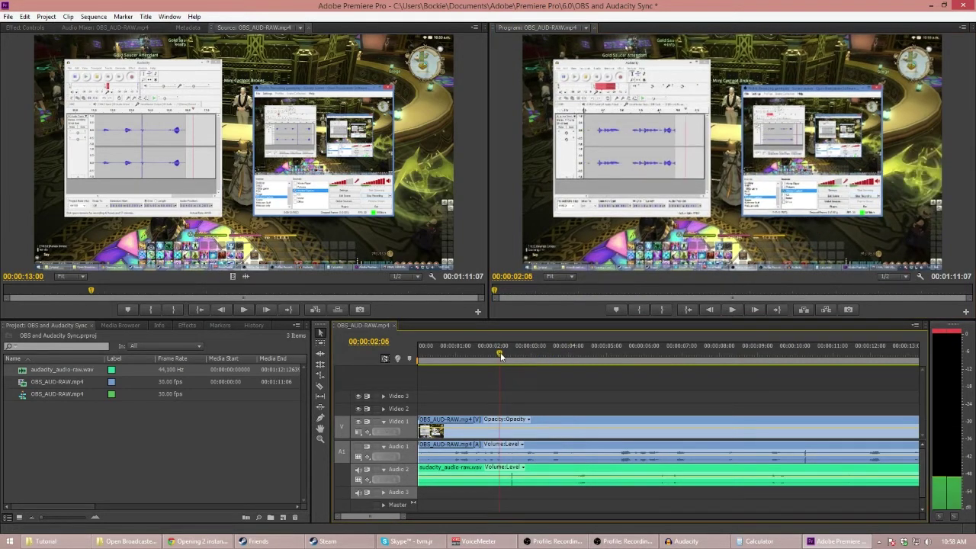
{"action": "left_click", "coordinate": [732, 311]}
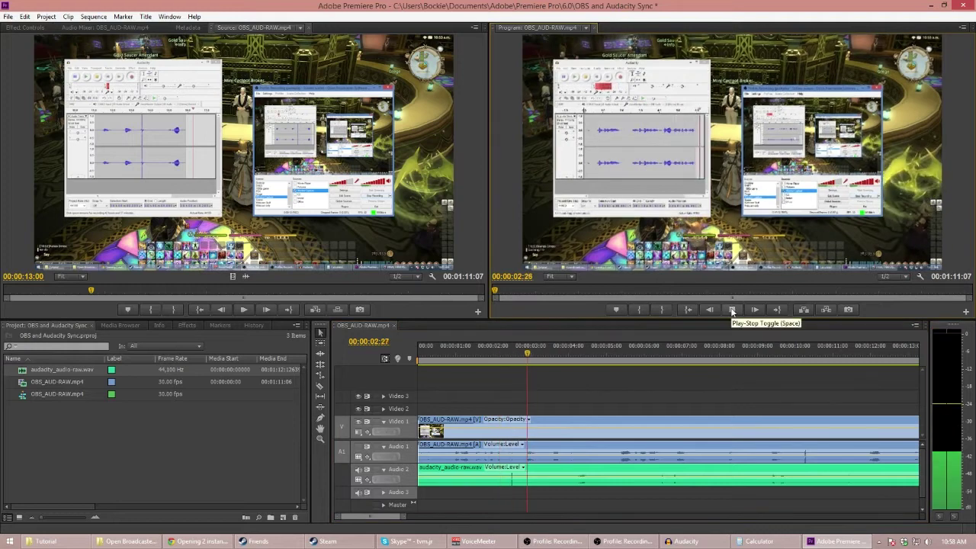
Re-enable the Audio 1 gameplay track output and preview playback around twelve seconds.
{"action": "left_click", "coordinate": [358, 447]}
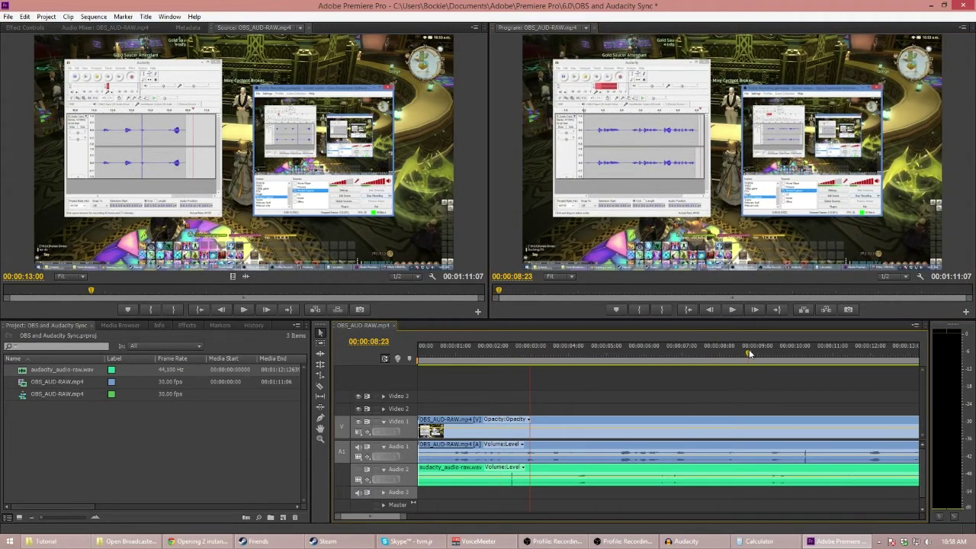
{"action": "left_click", "coordinate": [733, 309]}
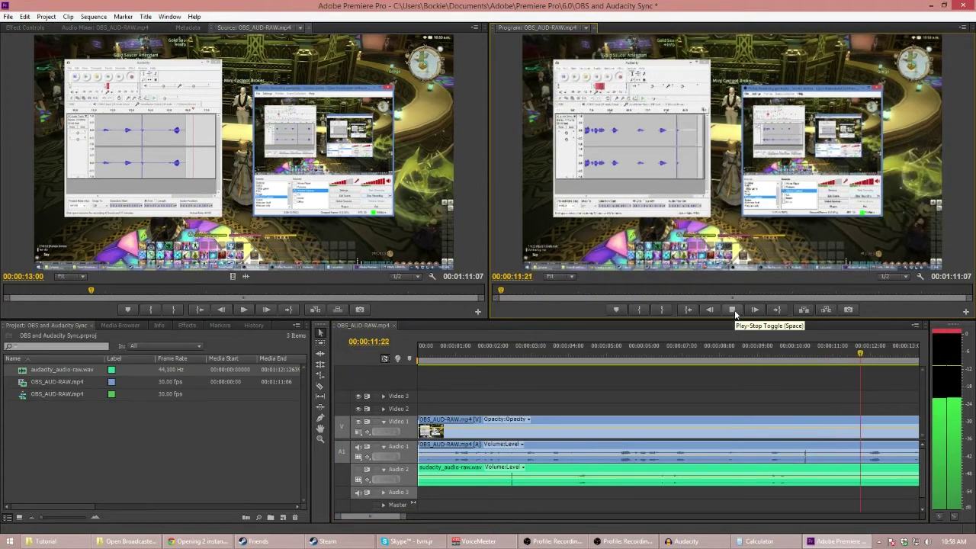
{"action": "left_click", "coordinate": [736, 313]}
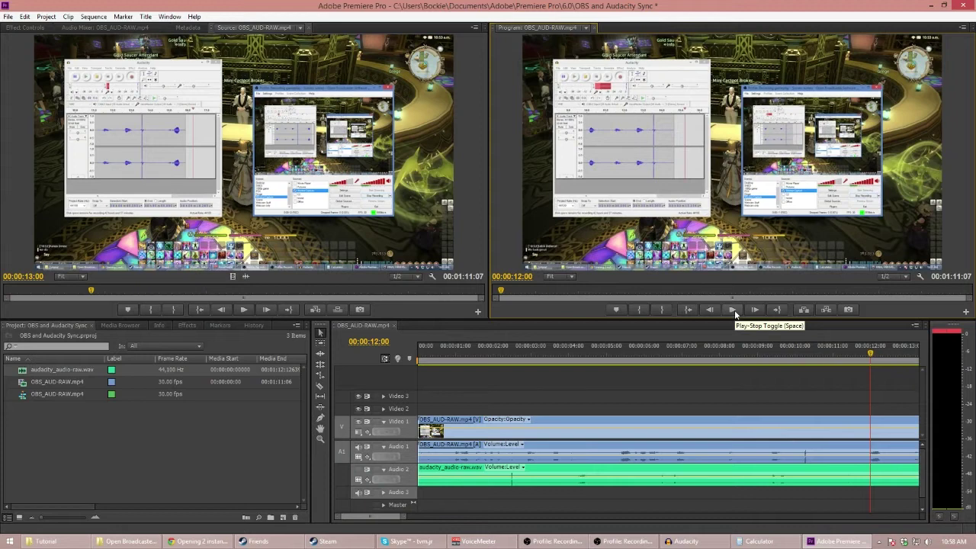
{"action": "left_click", "coordinate": [735, 311]}
{"action": "left_click", "coordinate": [734, 310]}
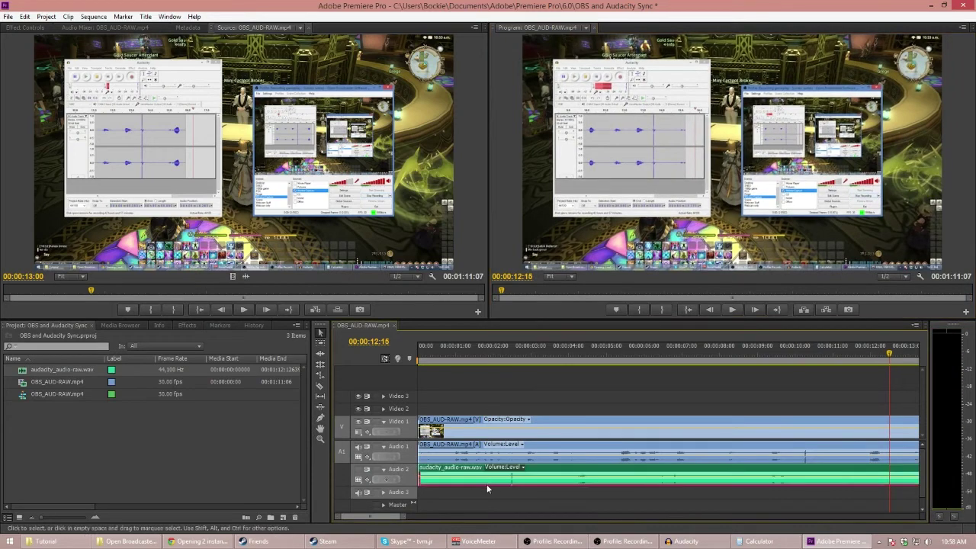
{"action": "left_click_drag", "start_coordinate": [558, 472], "coordinate": [844, 471]}
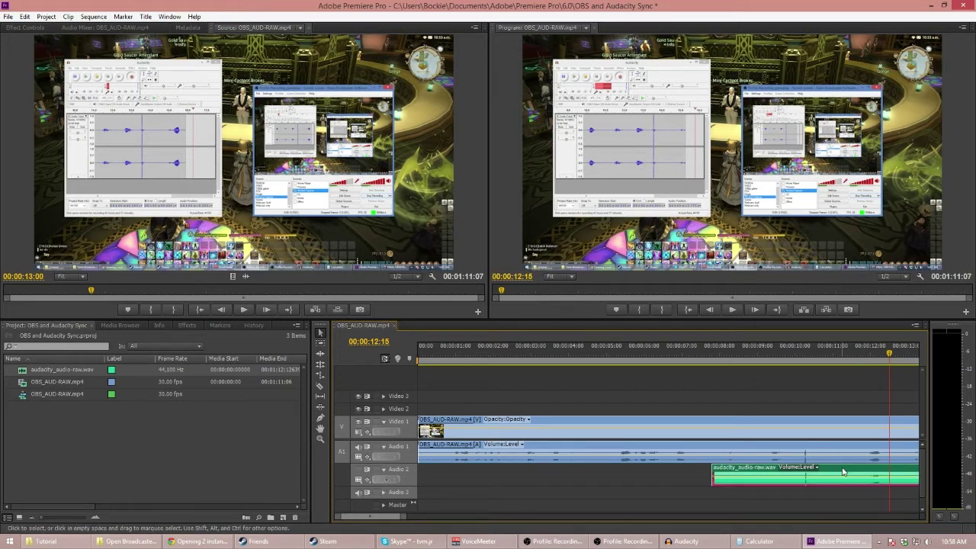
{"action": "left_click", "coordinate": [404, 520]}
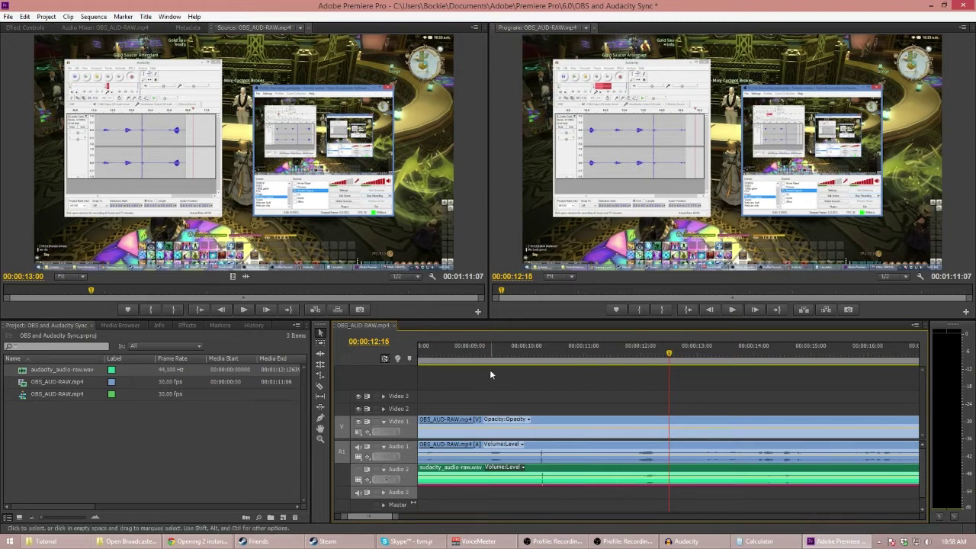
{"action": "left_click", "coordinate": [449, 356]}
{"action": "left_click", "coordinate": [730, 310]}
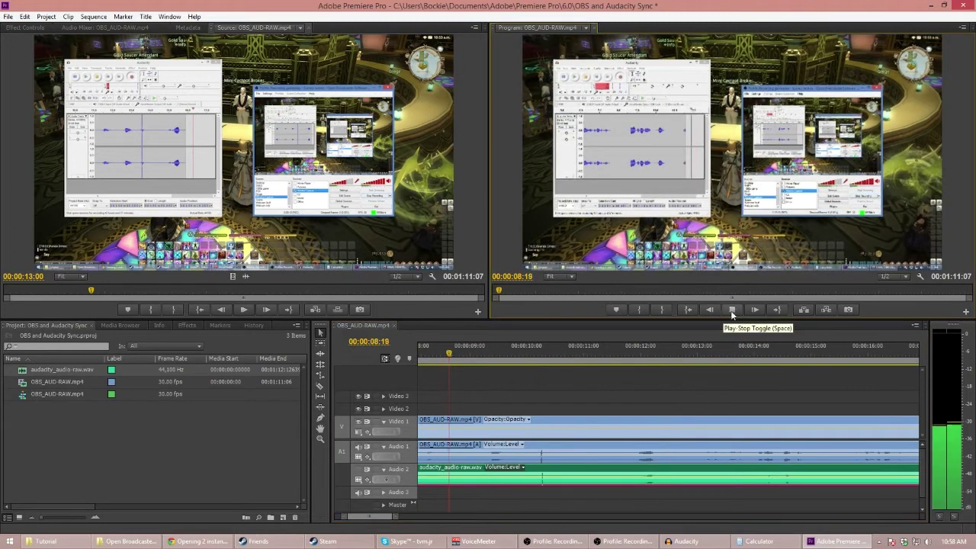
{"action": "left_click", "coordinate": [731, 311]}
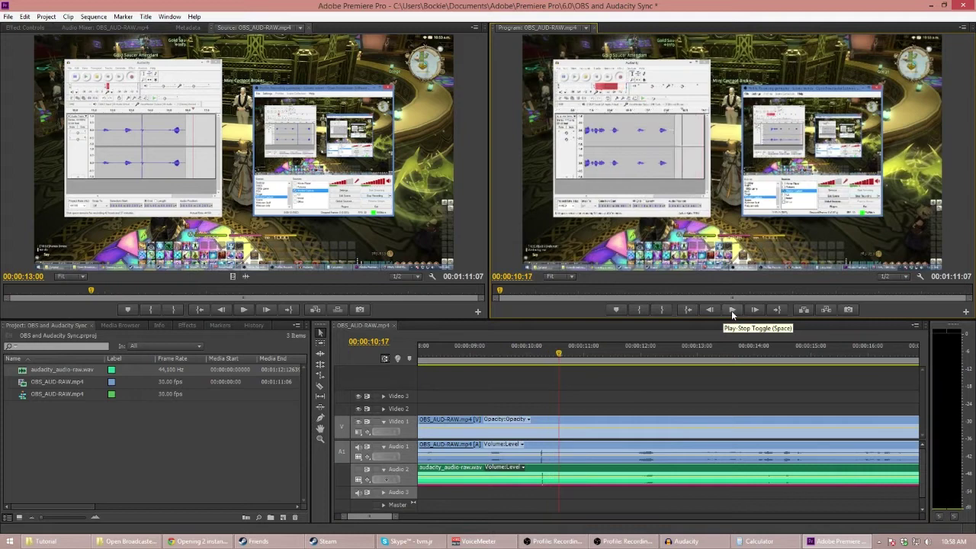
{"action": "left_click", "coordinate": [458, 355]}
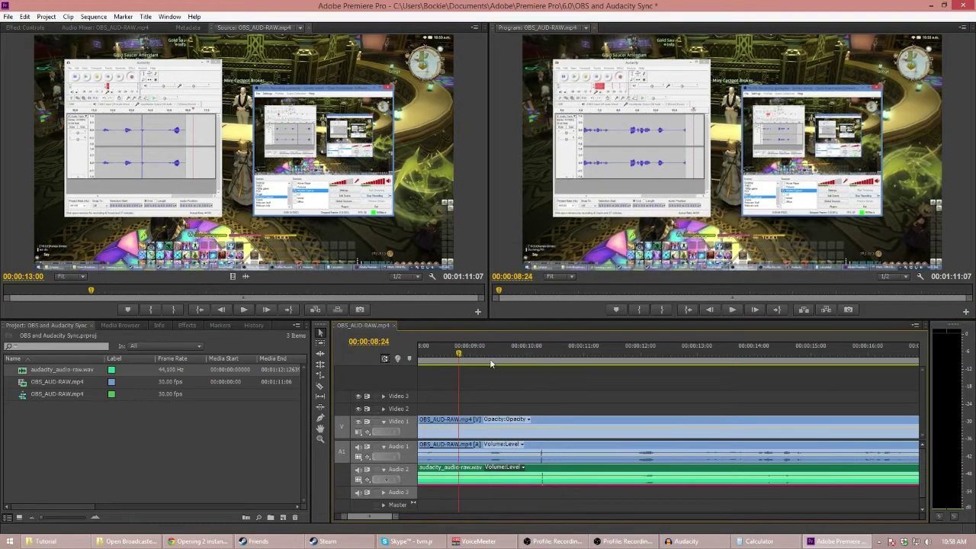
{"action": "left_click", "coordinate": [733, 309]}
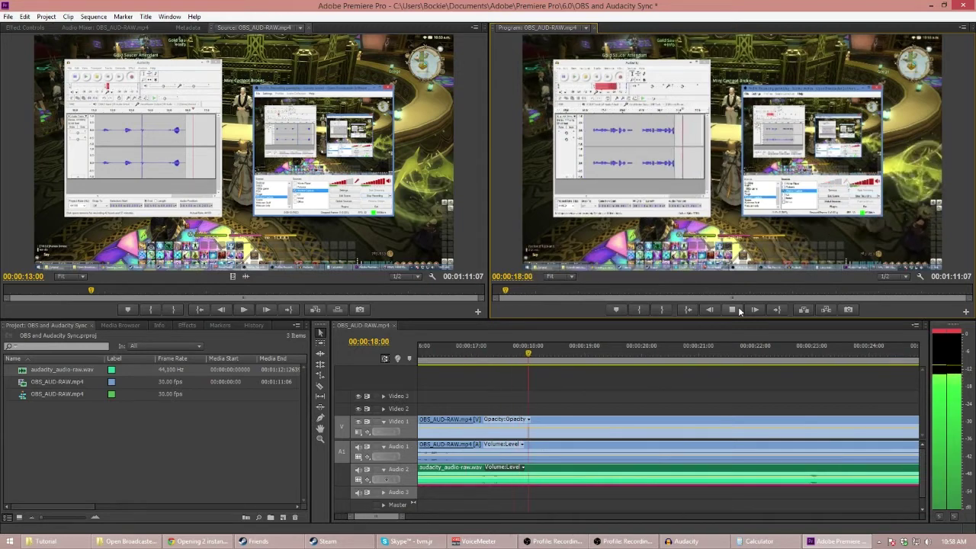
{"action": "left_click", "coordinate": [739, 310]}
{"action": "left_click_drag", "start_coordinate": [400, 517], "coordinate": [352, 521]}
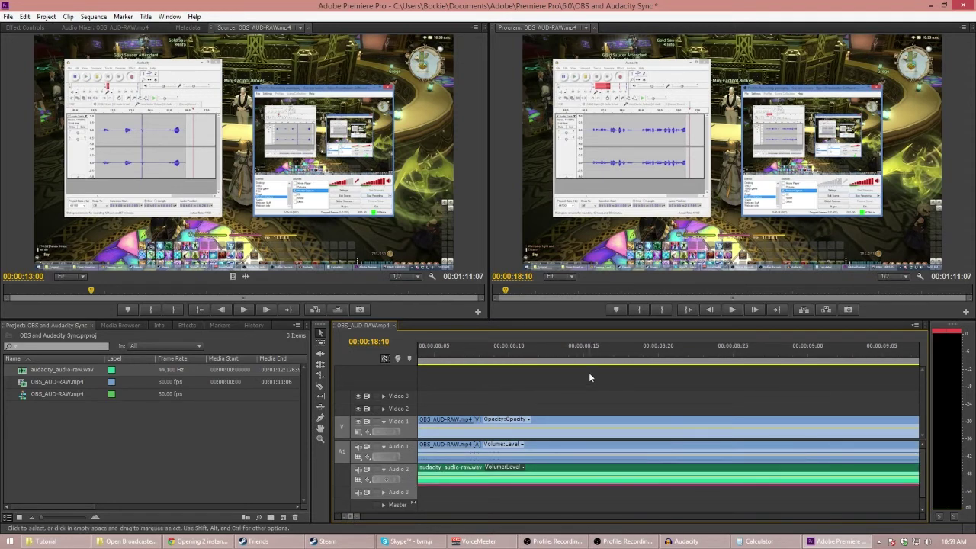
Play the sequence from 00:00:09:24 to check the clap sync.
{"action": "left_click_drag", "start_coordinate": [348, 516], "coordinate": [364, 520]}
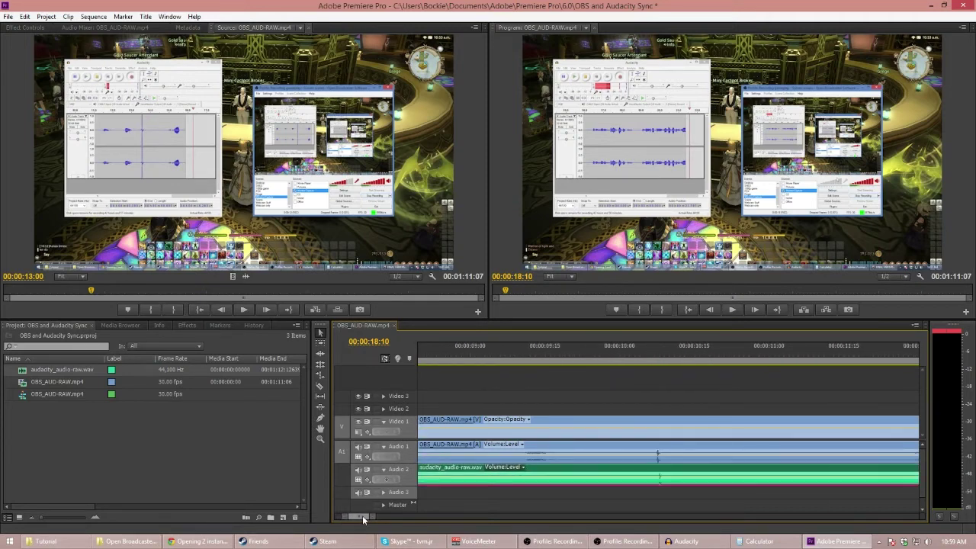
{"action": "left_click", "coordinate": [590, 351]}
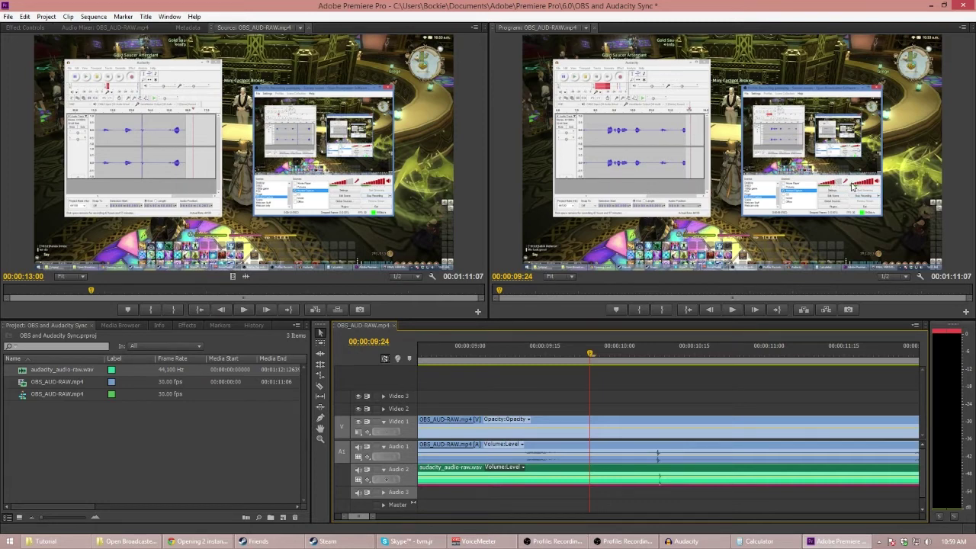
{"action": "left_click", "coordinate": [735, 309]}
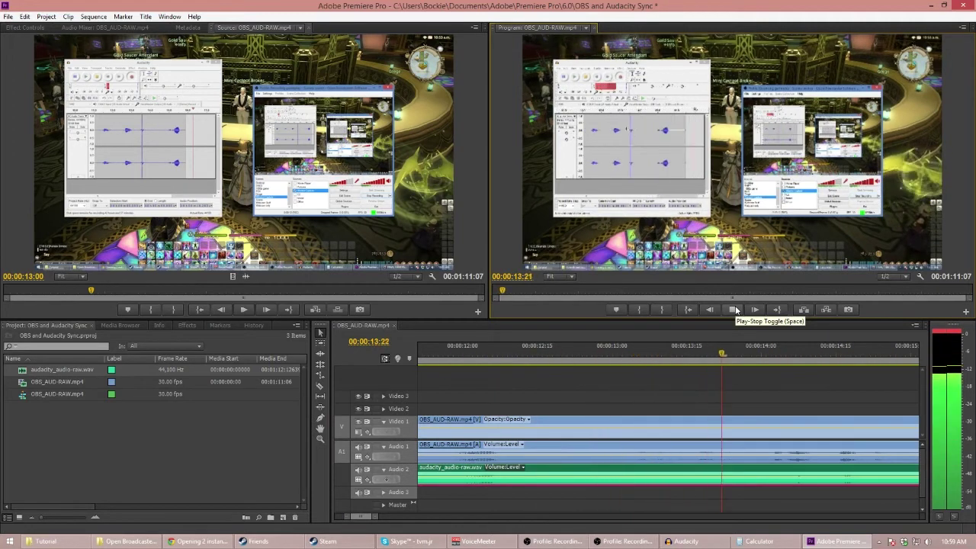
{"action": "left_click", "coordinate": [734, 308]}
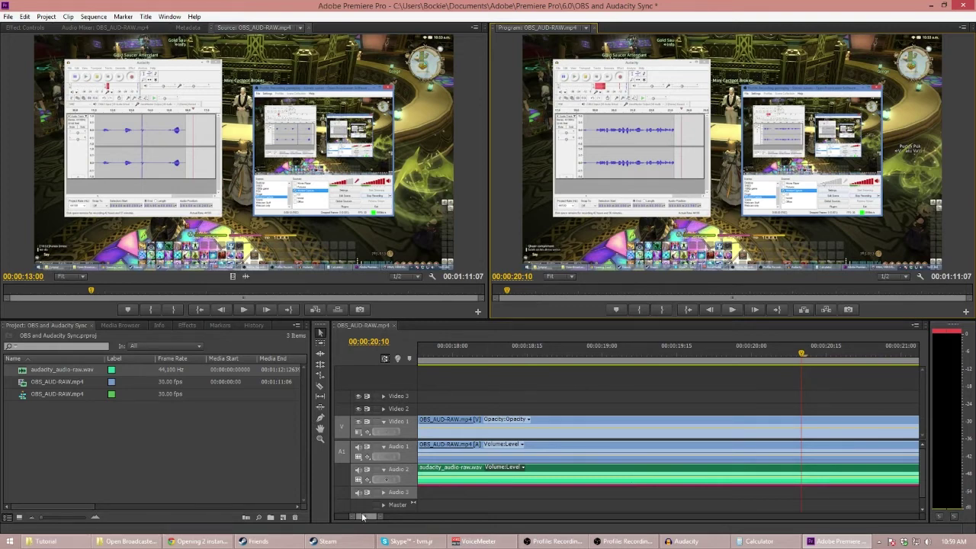
Select the voice clip on Audio 2 and preview playback from 00:00:13:24.
{"action": "left_click", "coordinate": [362, 517]}
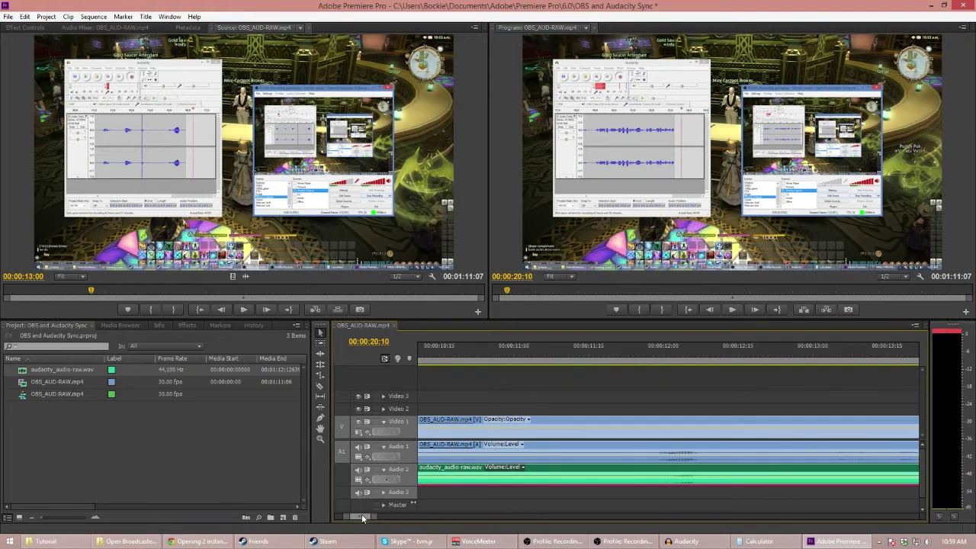
{"action": "left_click", "coordinate": [360, 518]}
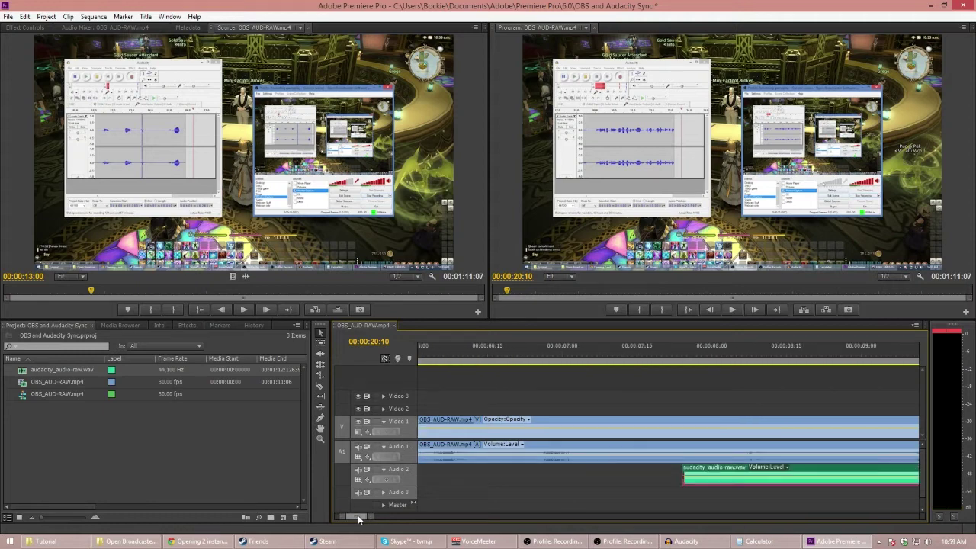
{"action": "scroll", "coordinate": [360, 517], "scroll_direction": "down", "scroll_amount": 5}
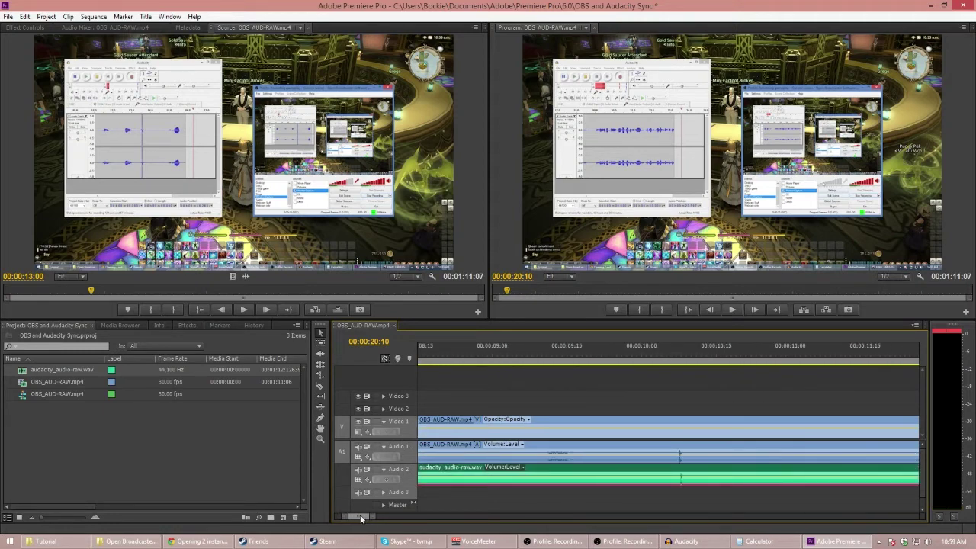
{"action": "scroll", "coordinate": [369, 518], "scroll_direction": "down", "scroll_amount": 3}
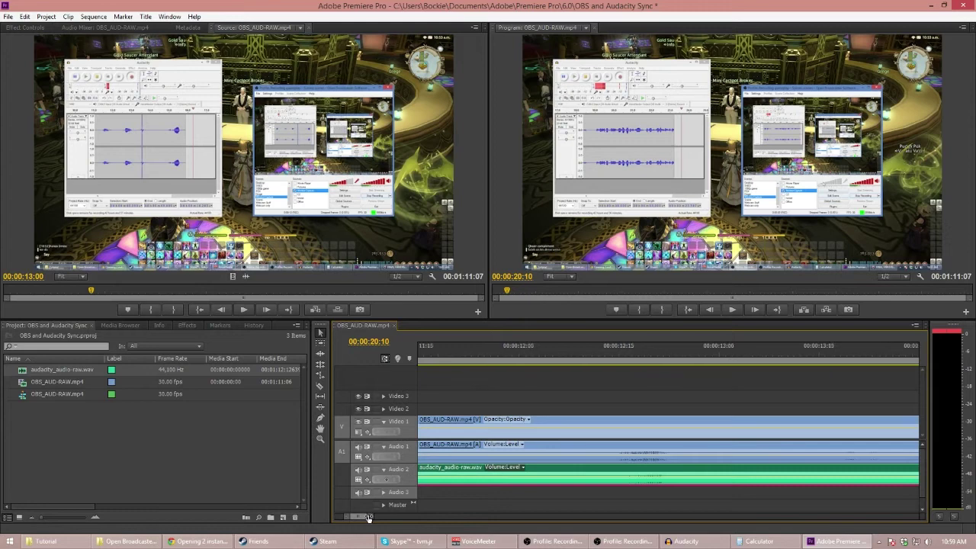
{"action": "left_click", "coordinate": [784, 354]}
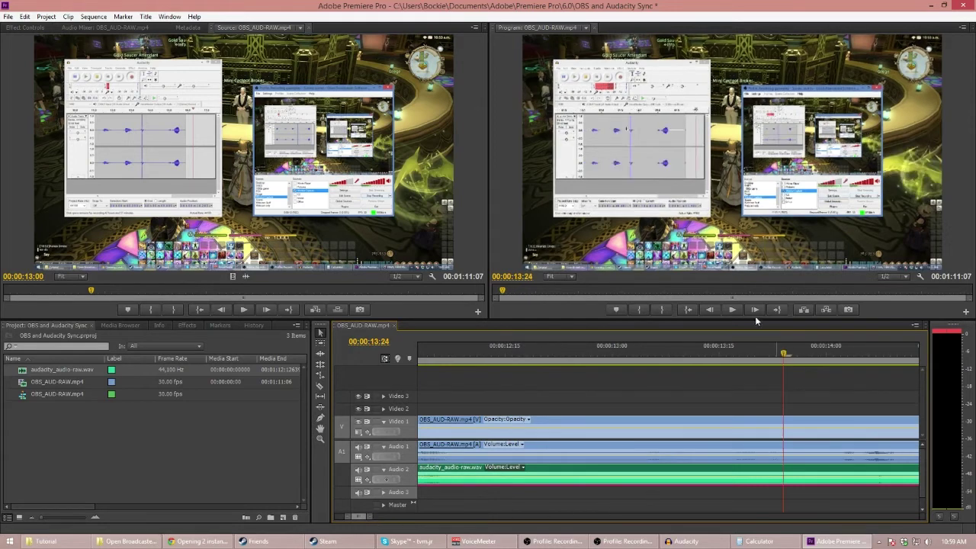
{"action": "left_click", "coordinate": [735, 310]}
{"action": "left_click", "coordinate": [734, 309]}
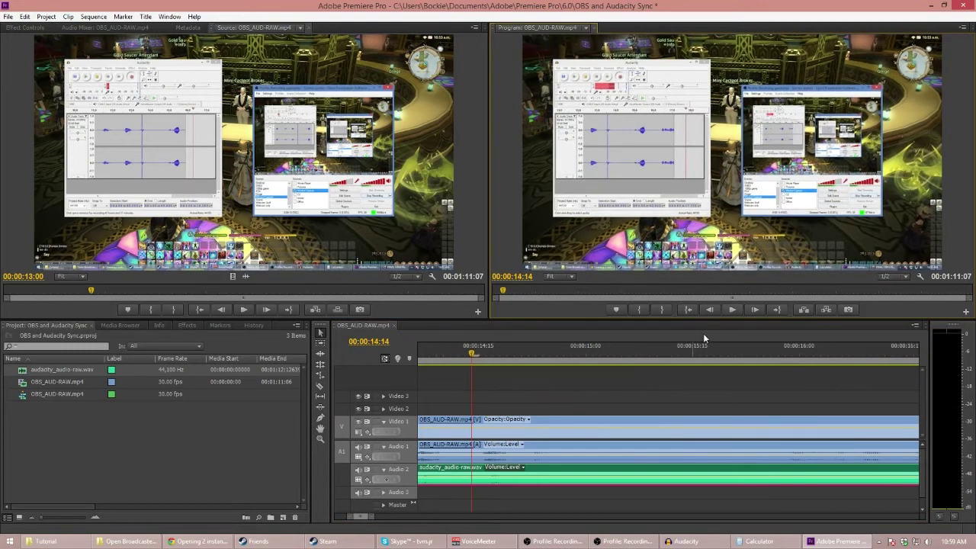
Nudge the voice clip one frame later with Alt+Right and replay the clap to confirm alignment.
{"action": "scroll", "coordinate": [359, 517], "scroll_direction": "up", "scroll_amount": 3}
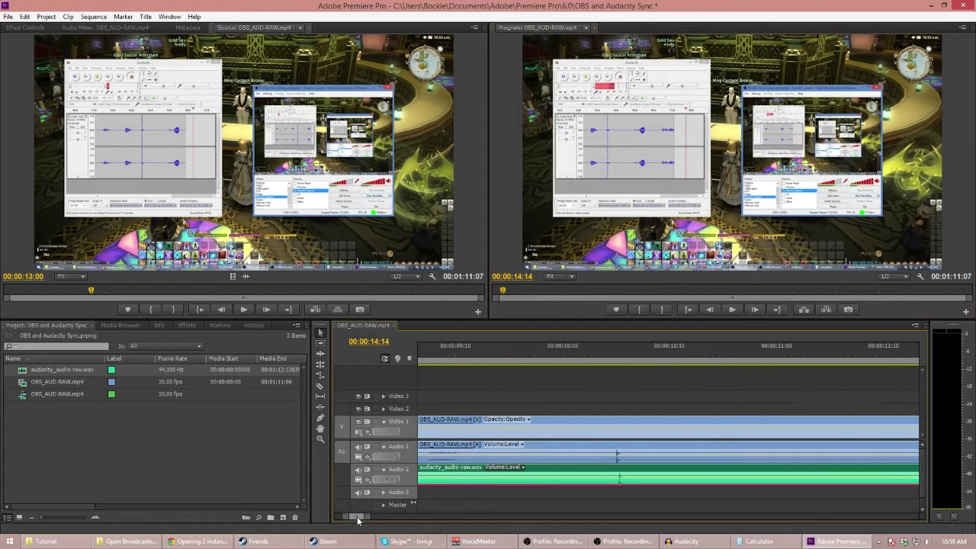
{"action": "left_click", "coordinate": [587, 356]}
{"action": "left_click", "coordinate": [732, 310]}
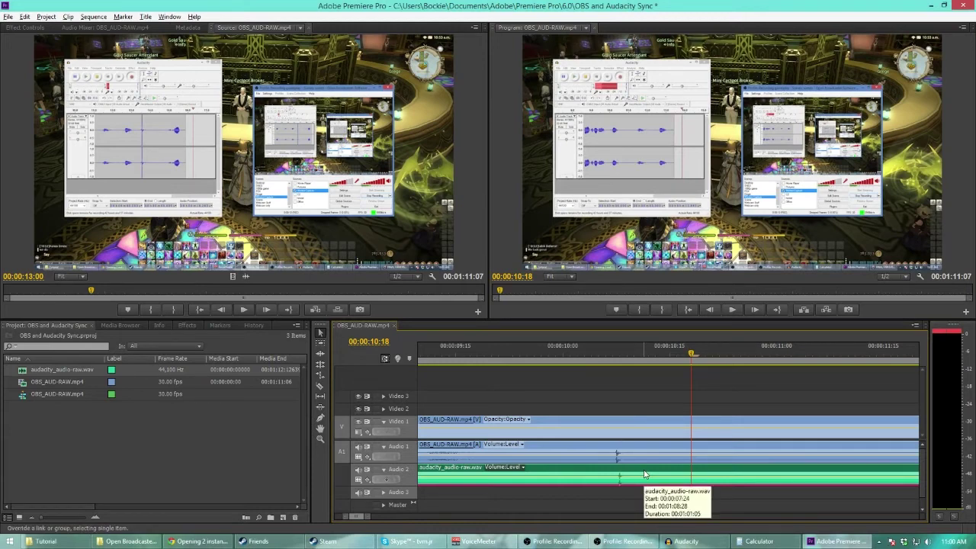
{"action": "key", "text": "alt+Right"}
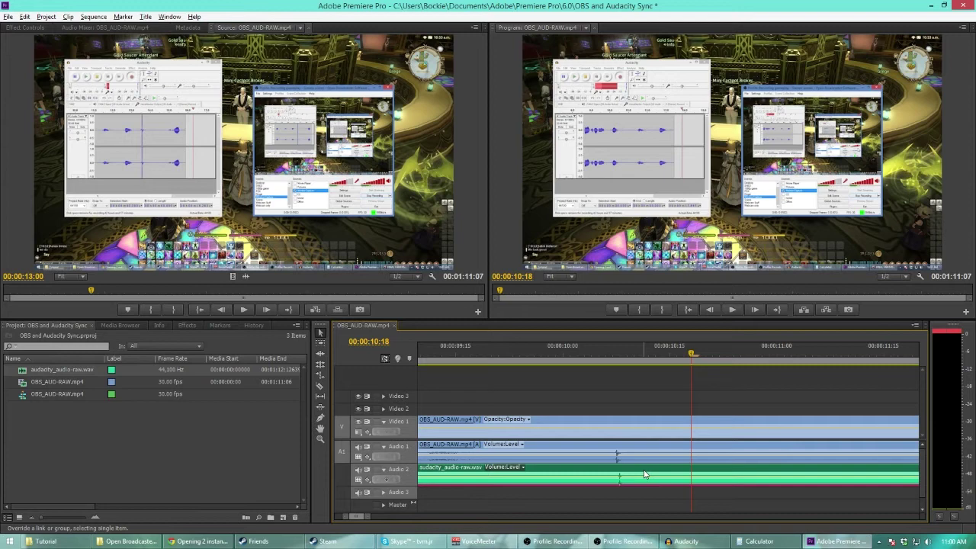
{"action": "key", "text": "alt+Right"}
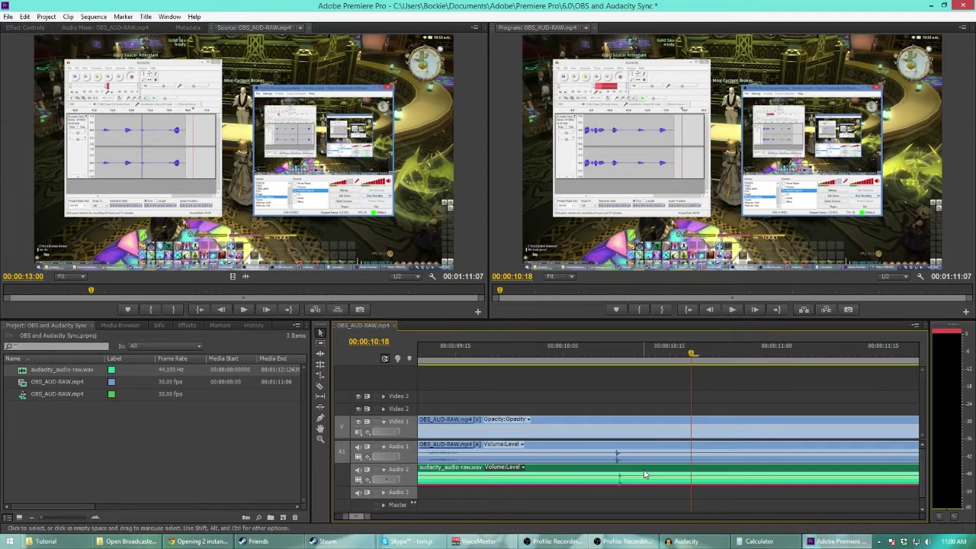
{"action": "left_click_drag", "start_coordinate": [652, 469], "coordinate": [651, 471]}
{"action": "key", "text": "ctrl+z"}
{"action": "left_click", "coordinate": [732, 310]}
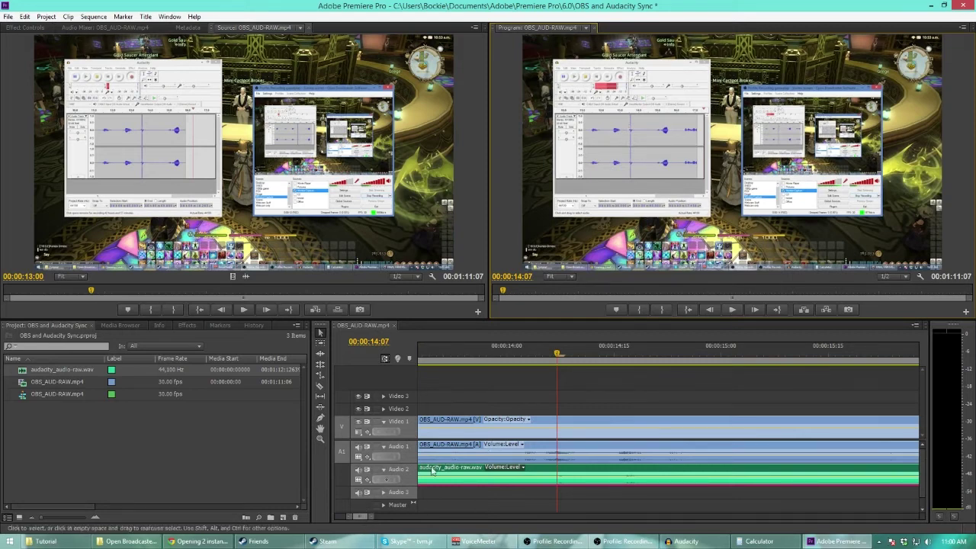
{"action": "left_click_drag", "start_coordinate": [366, 521], "coordinate": [522, 519]}
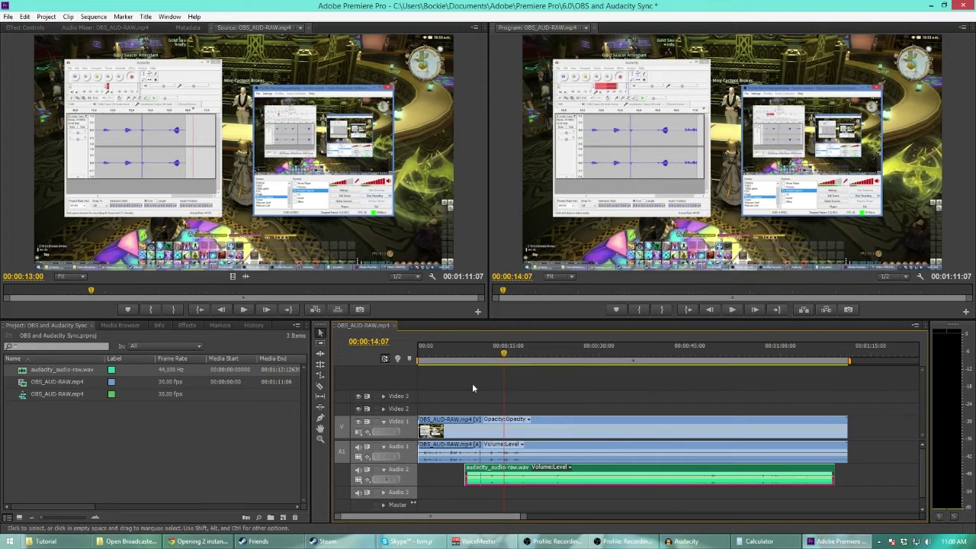
{"action": "left_click", "coordinate": [590, 347]}
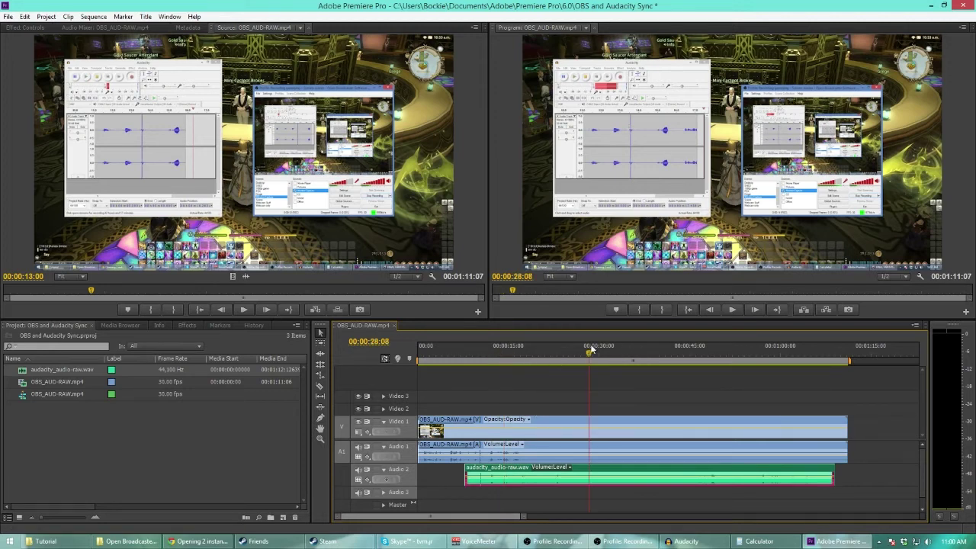
{"action": "left_click", "coordinate": [732, 309]}
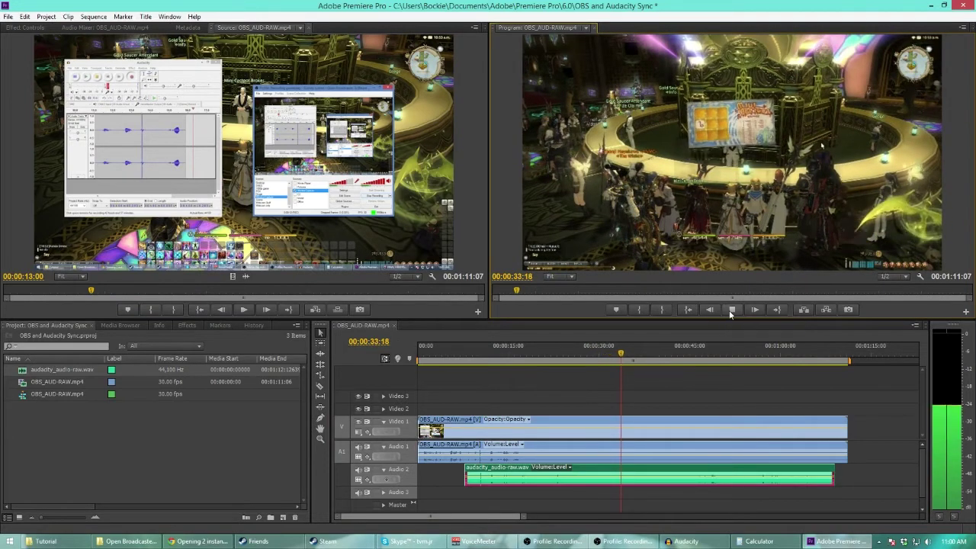
{"action": "left_click", "coordinate": [729, 312]}
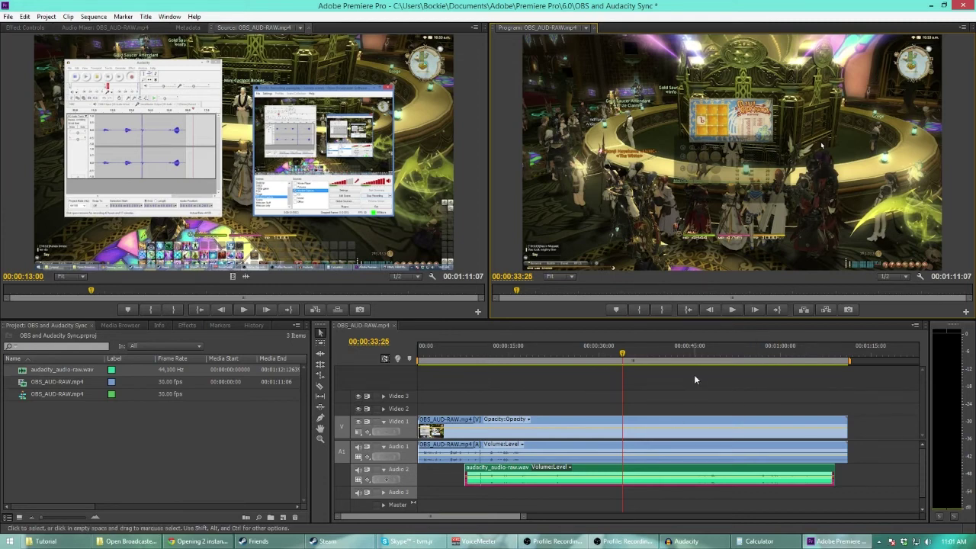
{"action": "key", "text": "alt+Tab"}
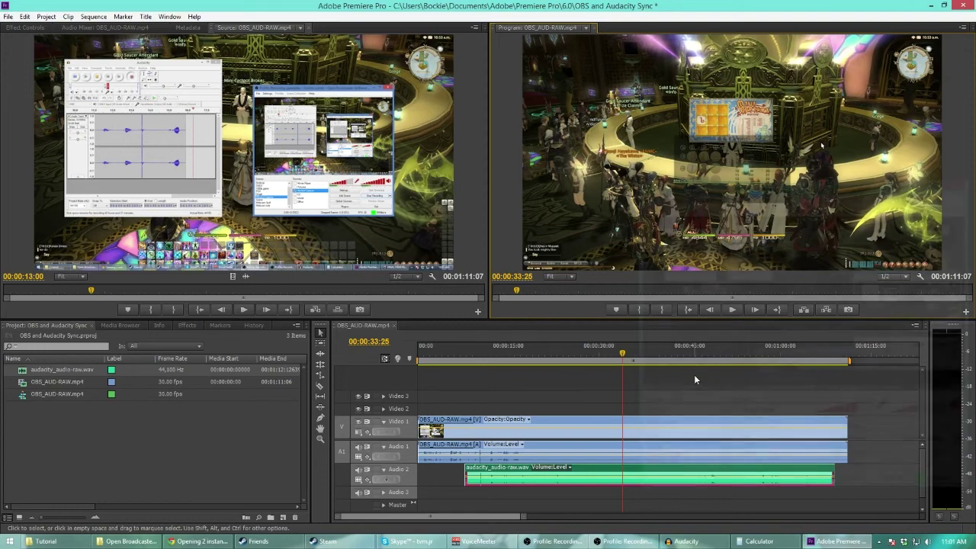
{"action": "left_click", "coordinate": [762, 6]}
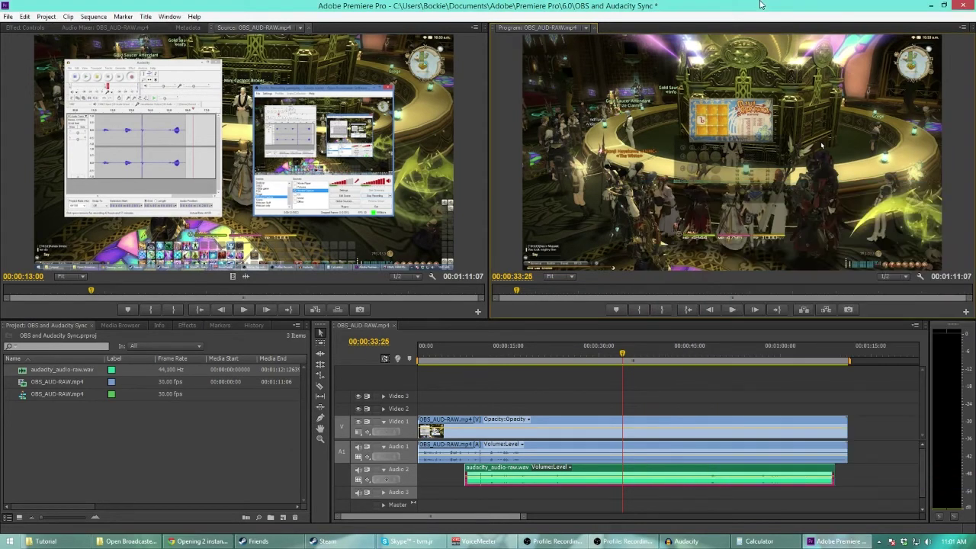
{"action": "left_click", "coordinate": [617, 355]}
{"action": "left_click_drag", "start_coordinate": [481, 350], "coordinate": [646, 368]}
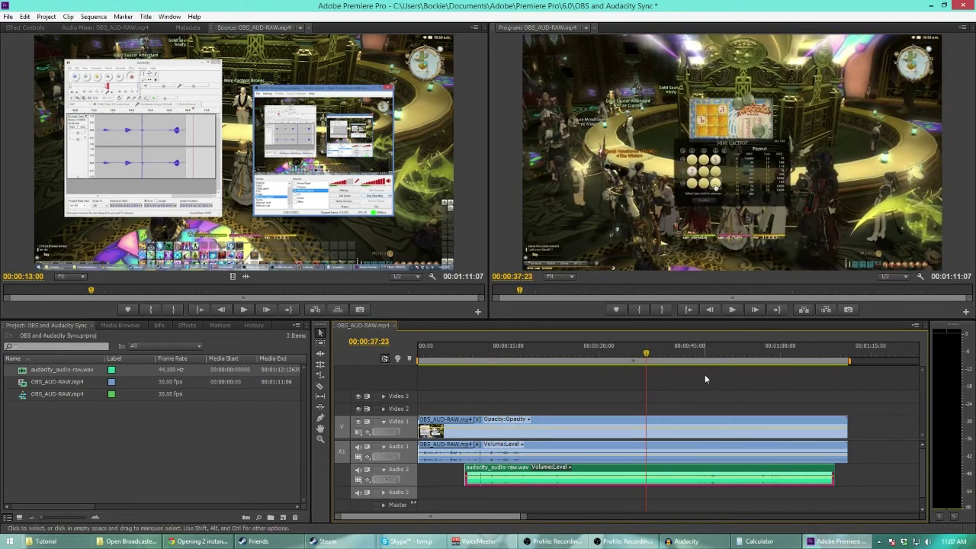